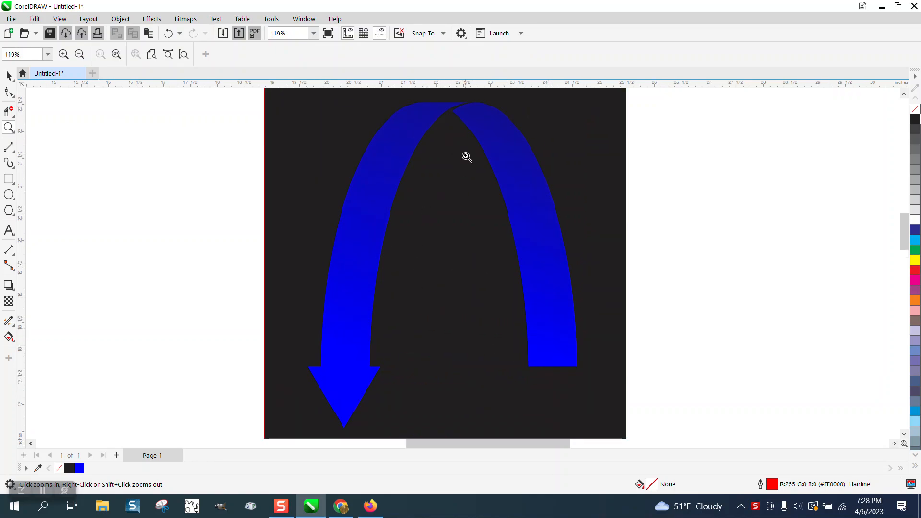
Delete the black background rectangle behind the blue arrow, then zoom in to inspect the top of the arc.
scroll(326, 164, down, 3)
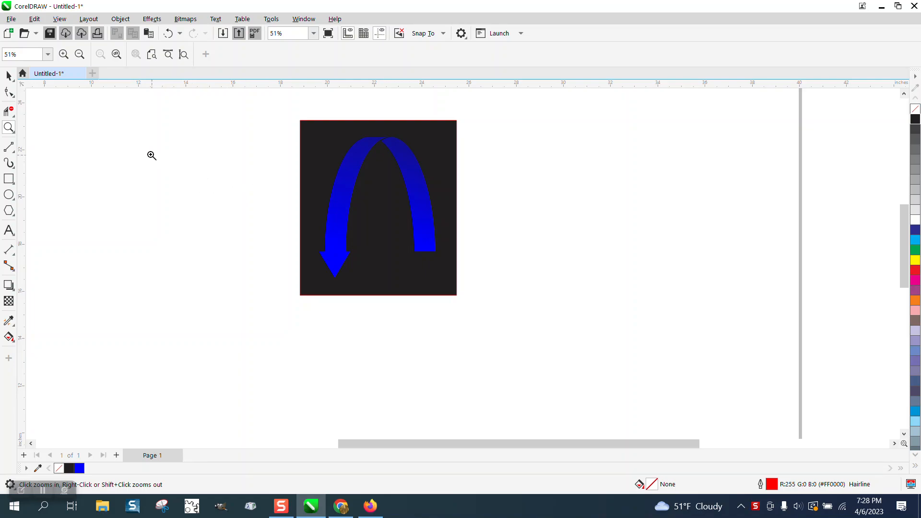
click(8, 76)
click(315, 135)
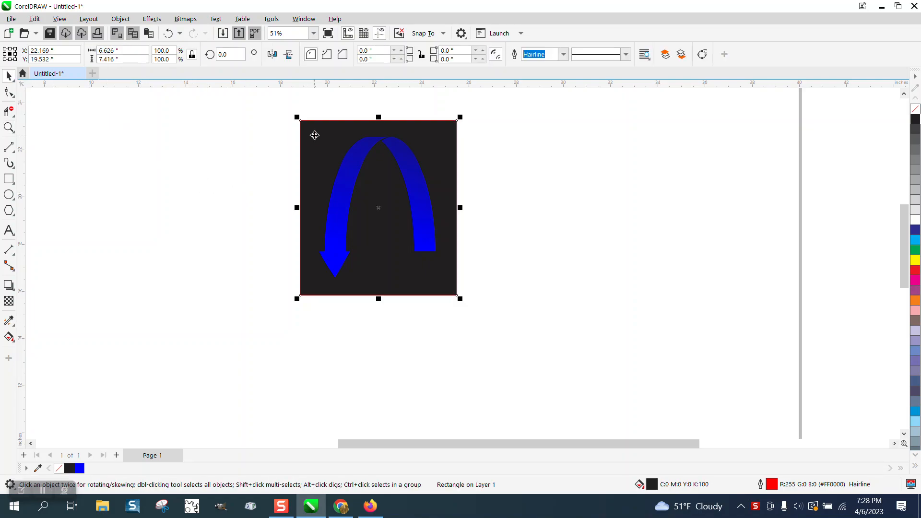
key(Delete)
click(8, 128)
drag(369, 131, 439, 176)
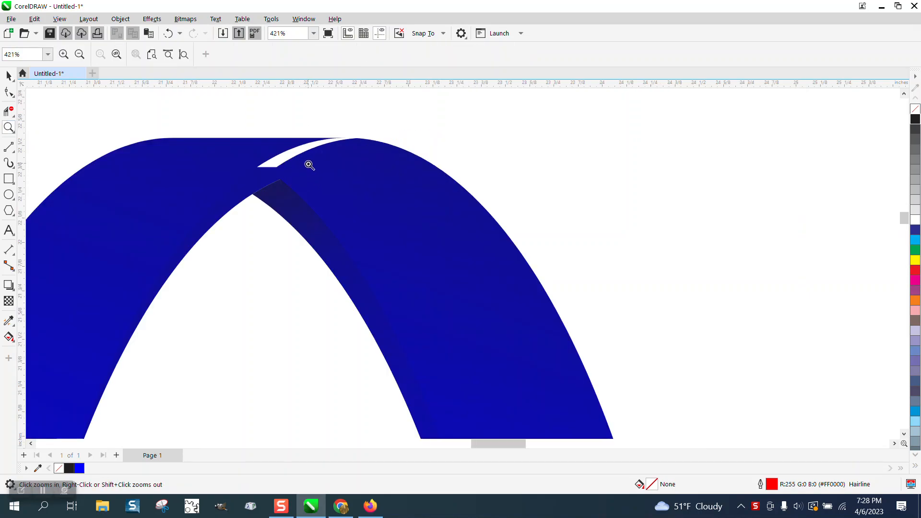
scroll(310, 164, down, 8)
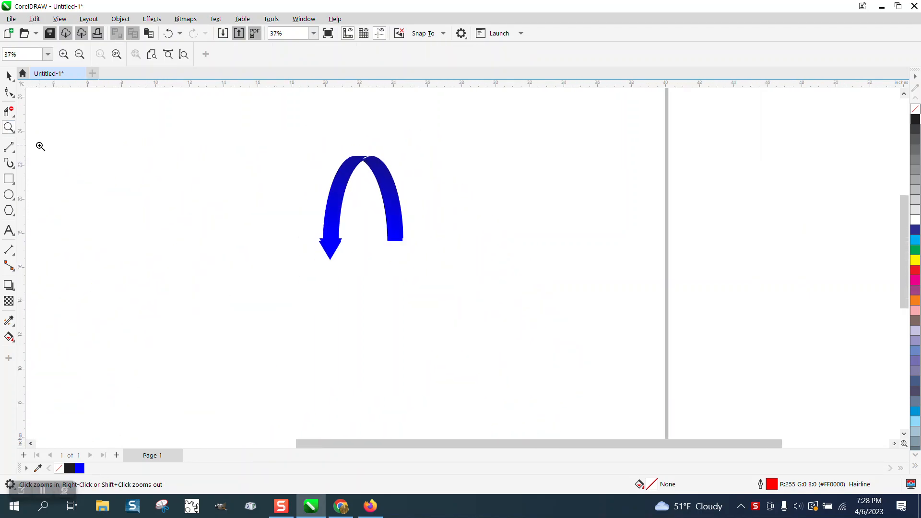
Draw a tall outline ellipse to the left of the arrow.
click(8, 195)
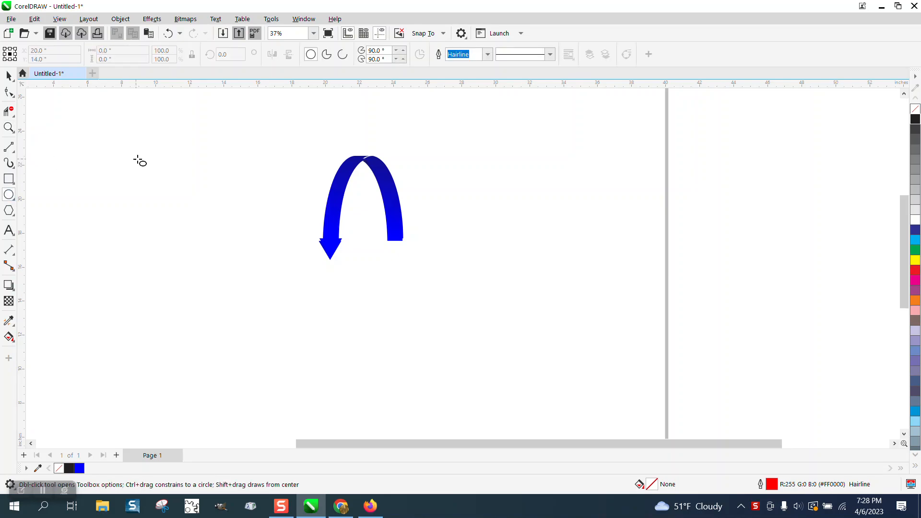
drag(158, 145, 116, 284)
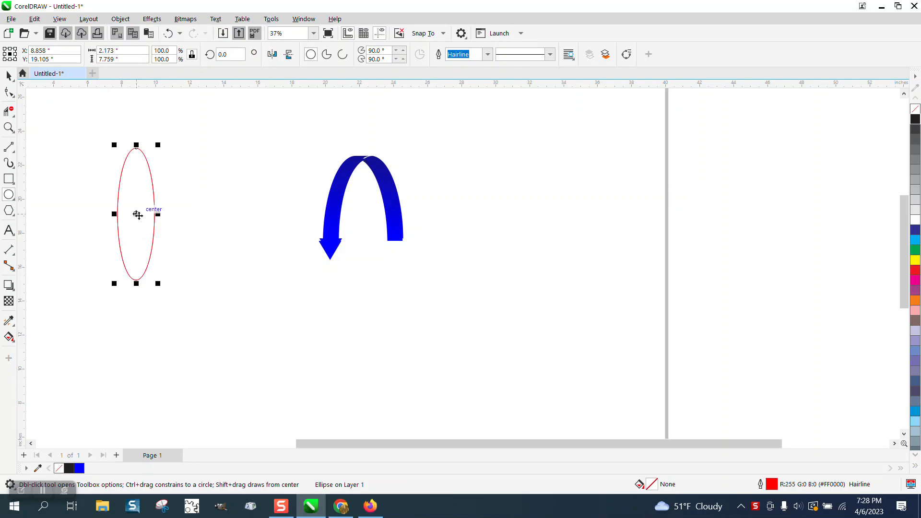
drag(137, 215, 147, 215)
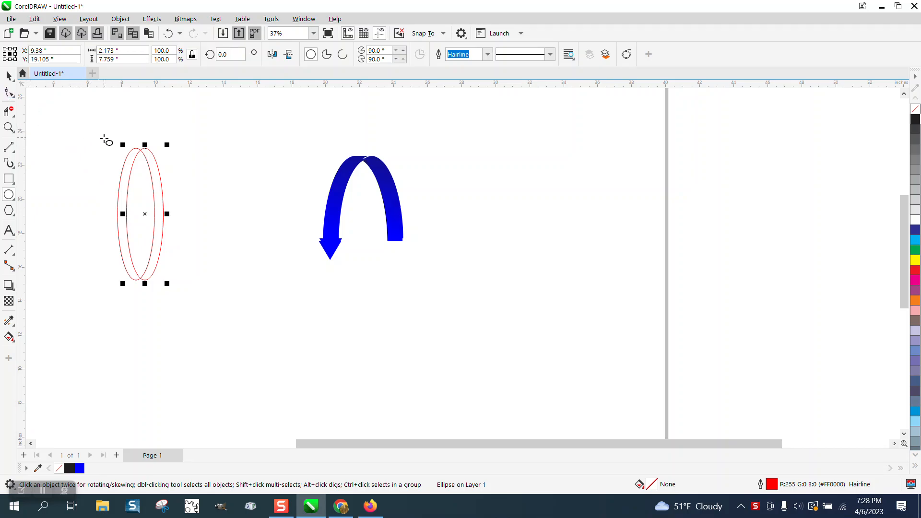
key(Delete)
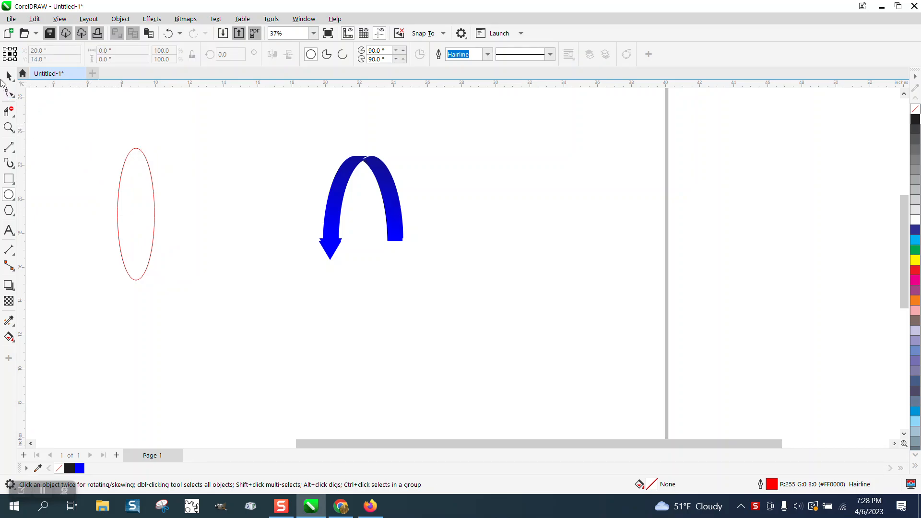
key(space)
click(151, 180)
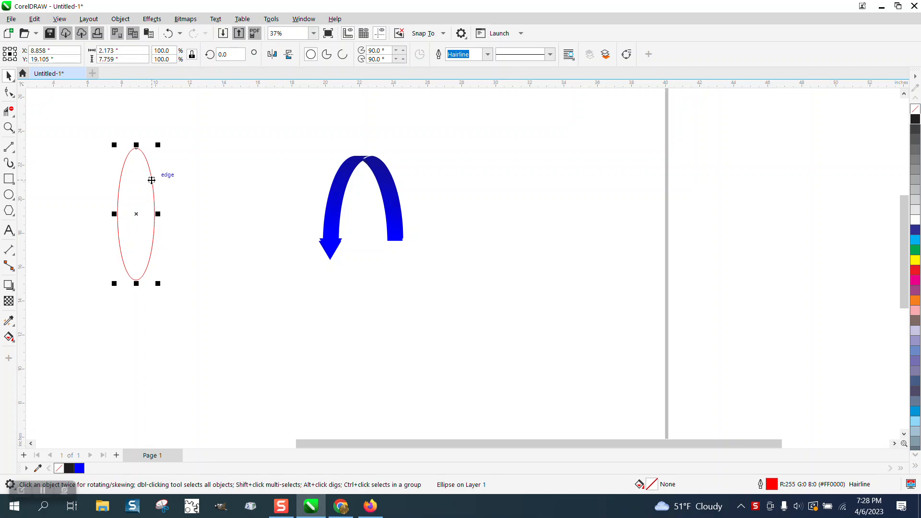
Place a copy of the ellipse slightly to the right and align both centers vertically.
mouse_move(137, 218)
mouse_down()
mouse_move(169, 214)
mouse_move(148, 212)
mouse_up()
drag(109, 132, 132, 229)
drag(234, 325, 237, 324)
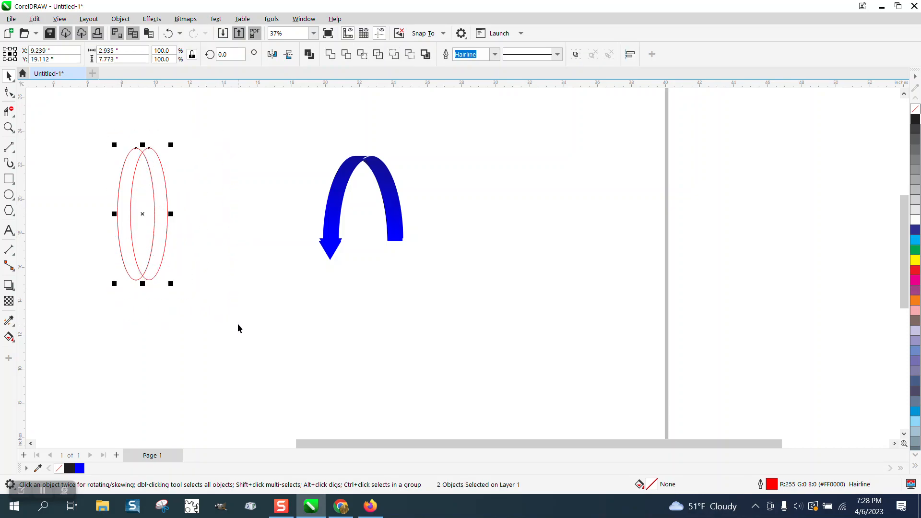
click(174, 243)
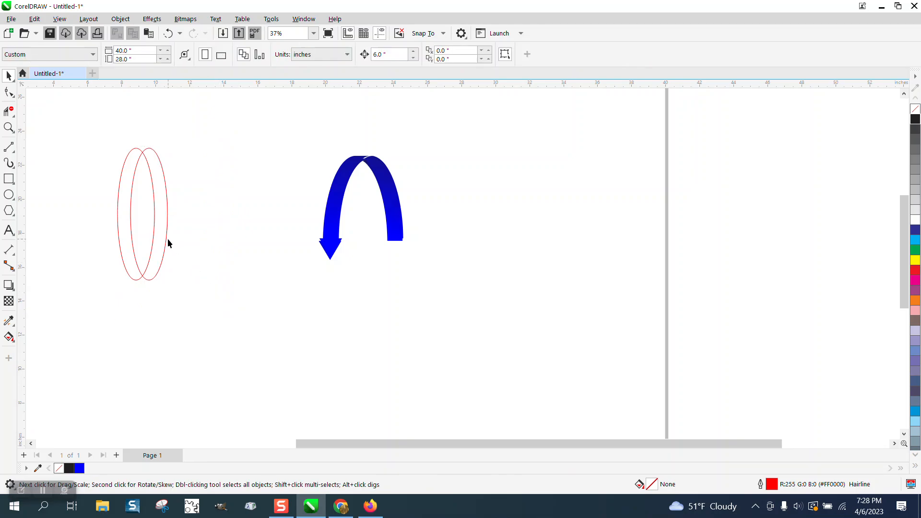
drag(163, 255, 163, 267)
drag(85, 129, 251, 333)
key(e)
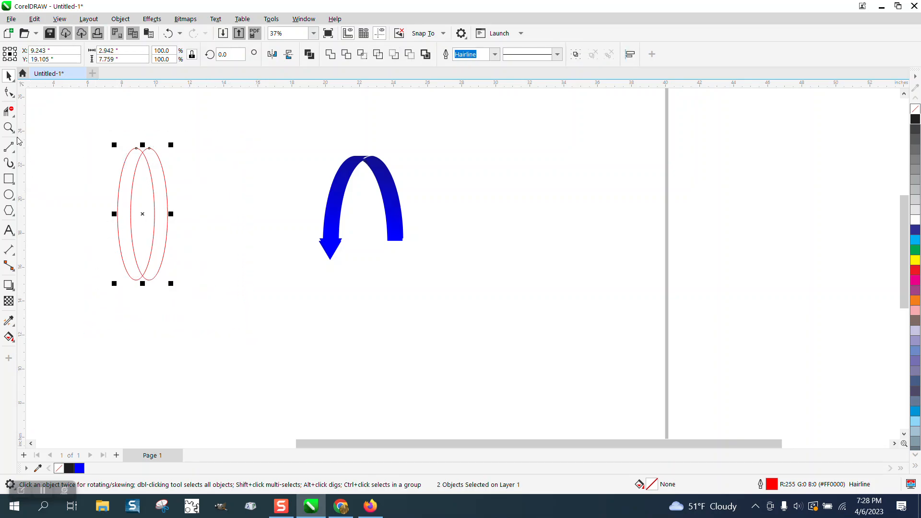
Draw a horizontal two-point line along the ellipse tops and a copy through their middle.
click(14, 154)
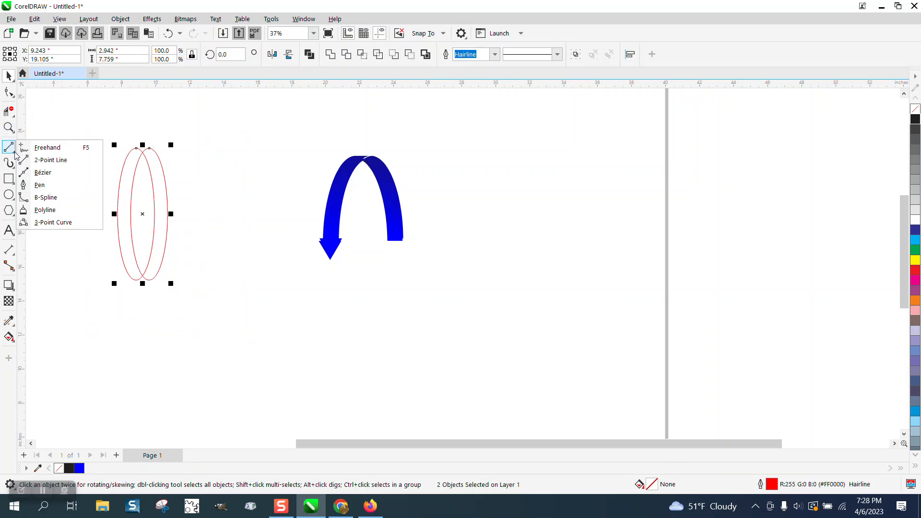
click(45, 160)
drag(40, 139, 278, 139)
key(space)
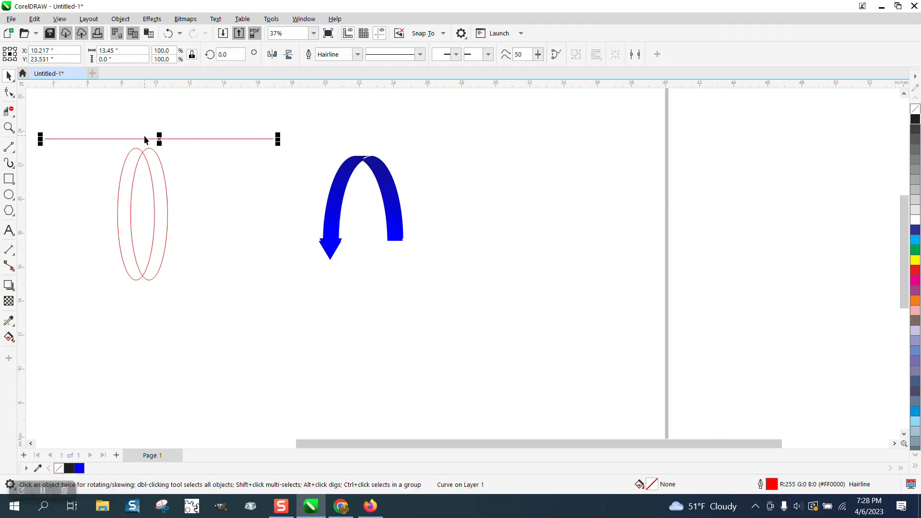
drag(145, 139, 149, 148)
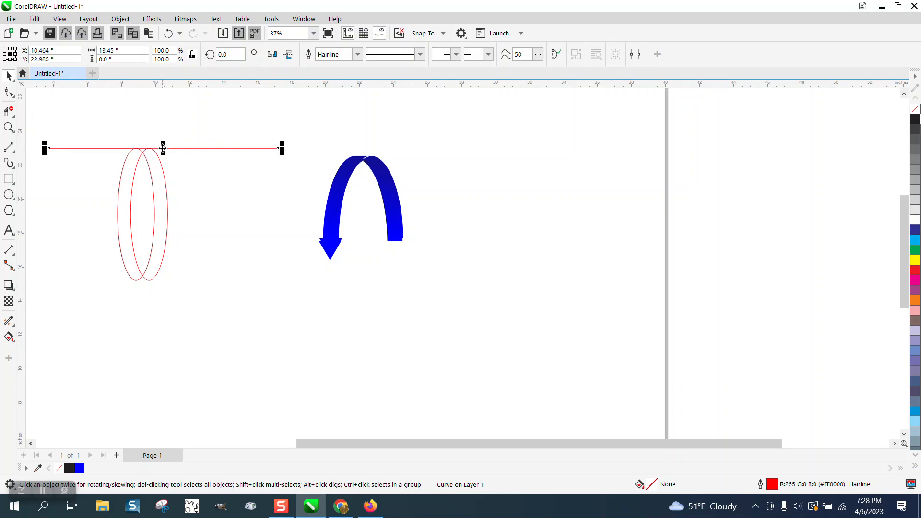
drag(165, 149, 141, 208)
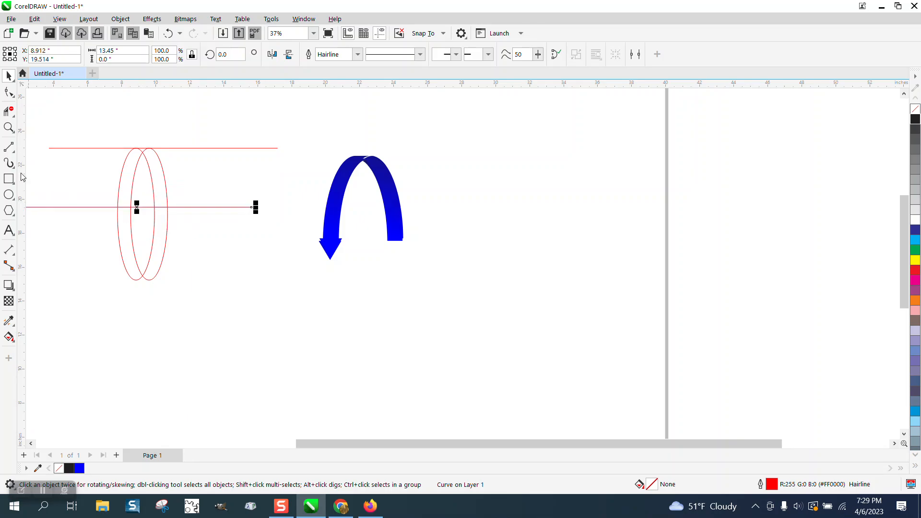
click(8, 127)
drag(68, 142, 304, 330)
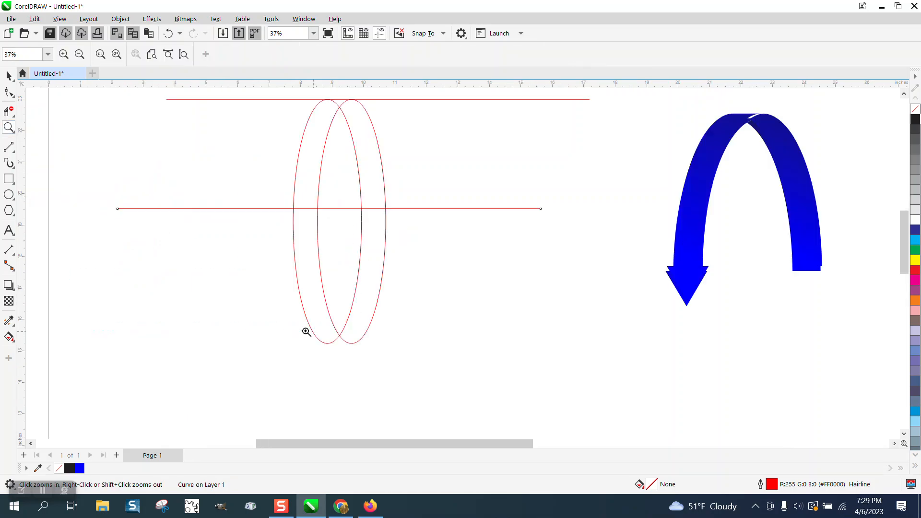
click(7, 214)
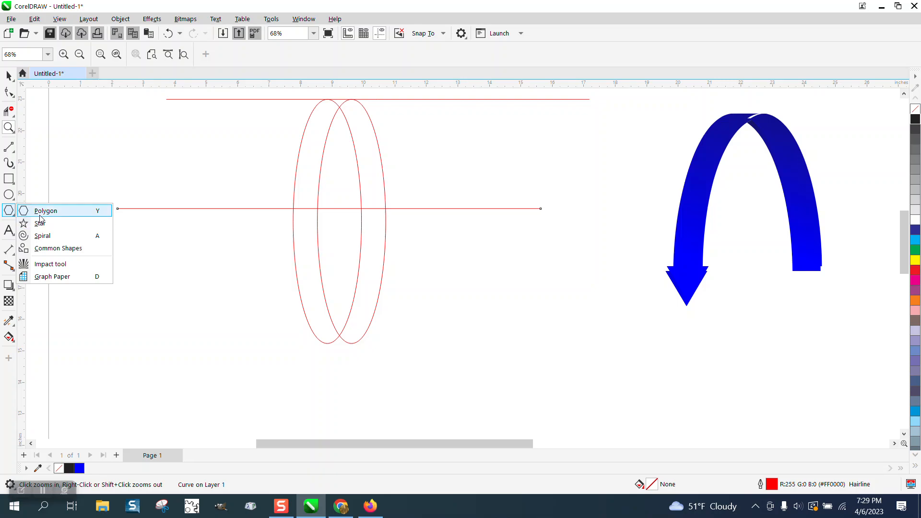
Draw a three-sided polygon, mirror it vertically, and hang it from the middle line over the ellipses.
click(39, 216)
drag(265, 128, 208, 193)
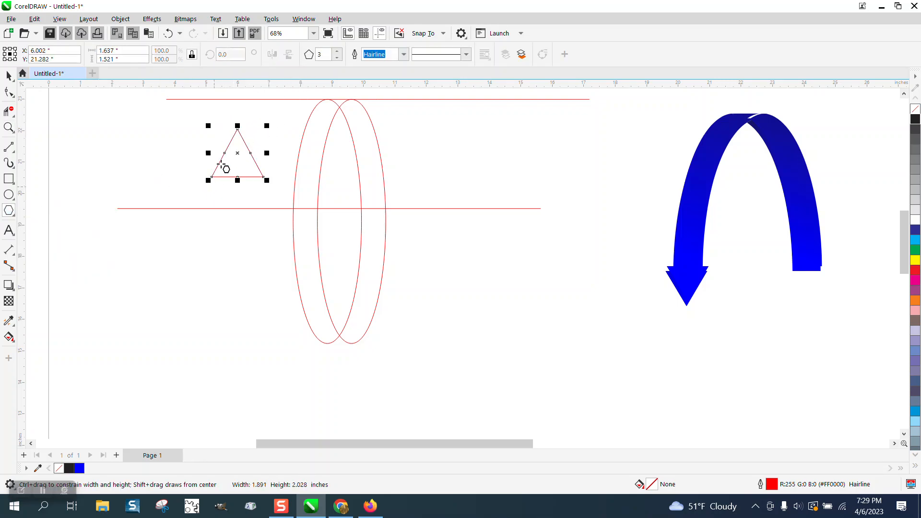
click(289, 54)
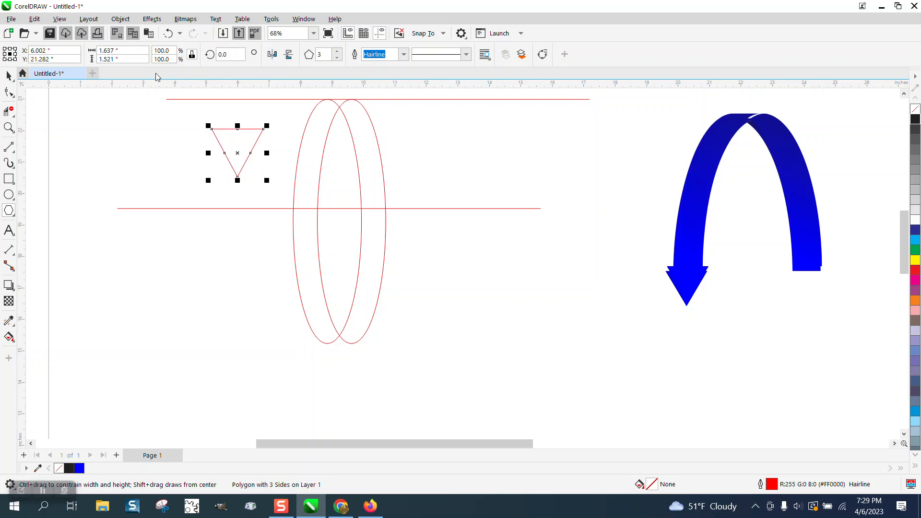
click(9, 76)
drag(238, 129, 306, 210)
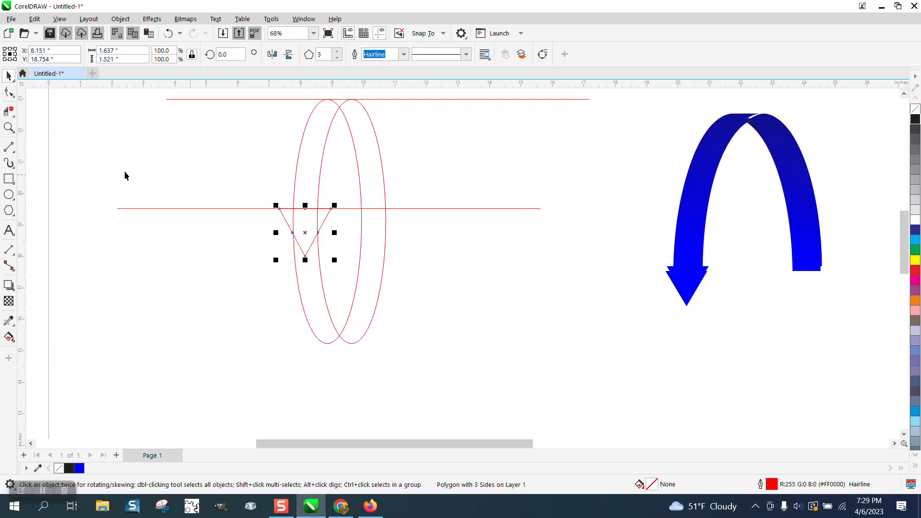
click(8, 127)
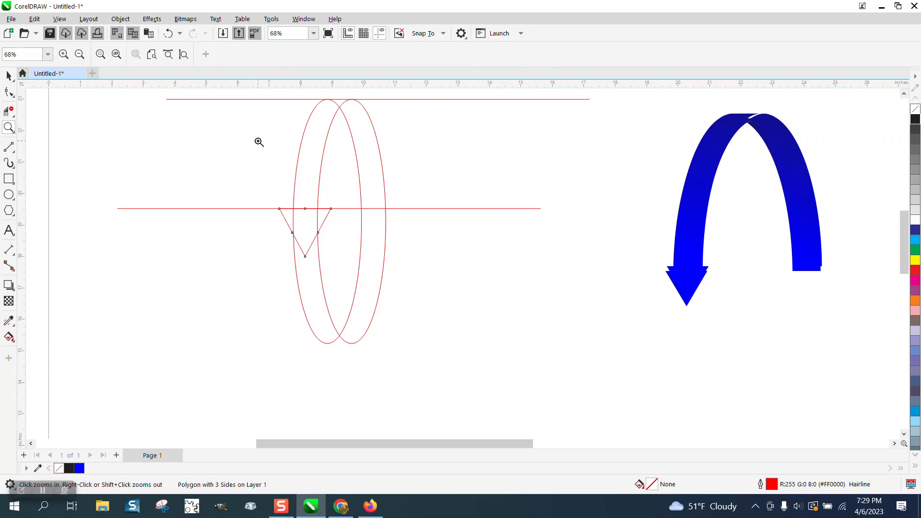
click(9, 111)
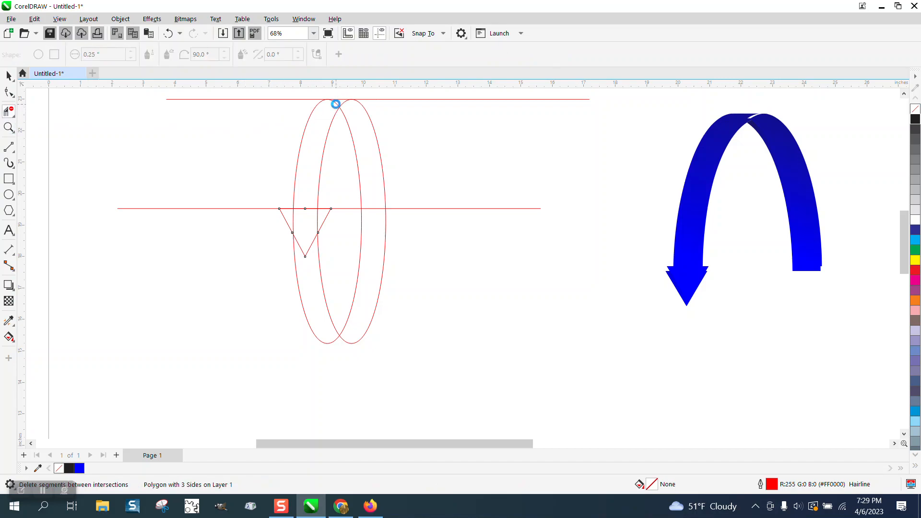
Trim the line segment left of the triangle, the ellipse arcs inside it, and its top edge.
click(306, 211)
drag(291, 217, 321, 219)
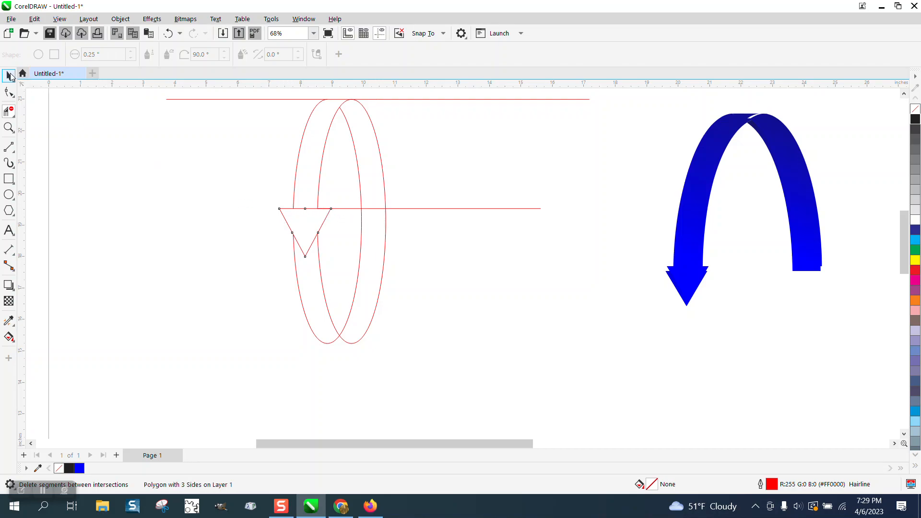
click(310, 210)
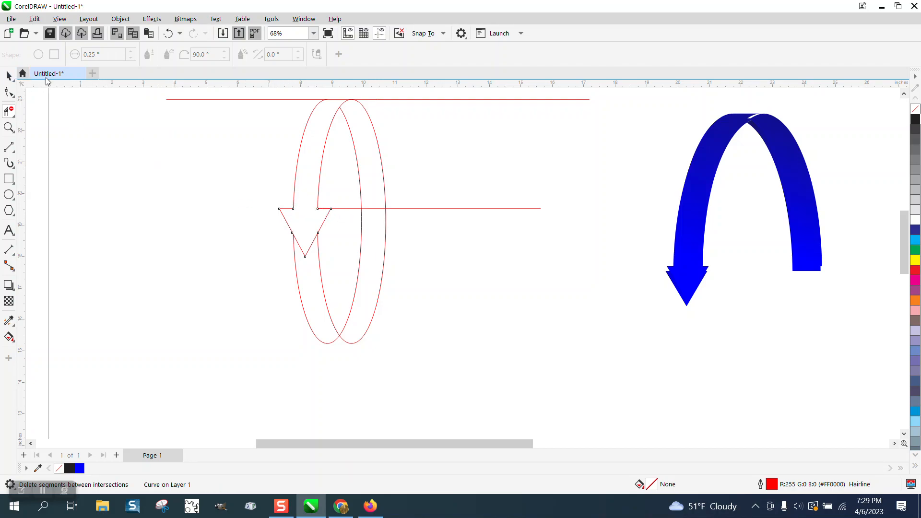
click(9, 75)
scroll(343, 177, down, 2)
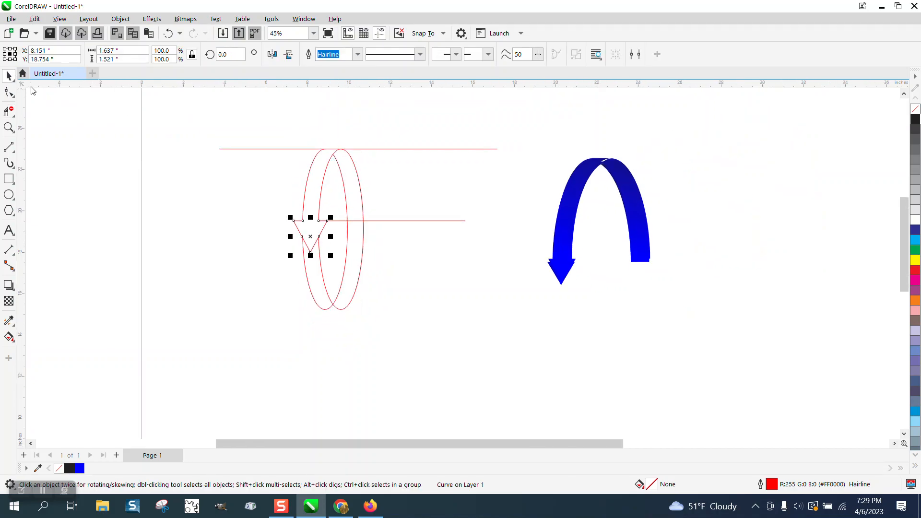
With nothing selected, set the nudge distance to 5 inches.
click(11, 80)
drag(283, 141, 393, 313)
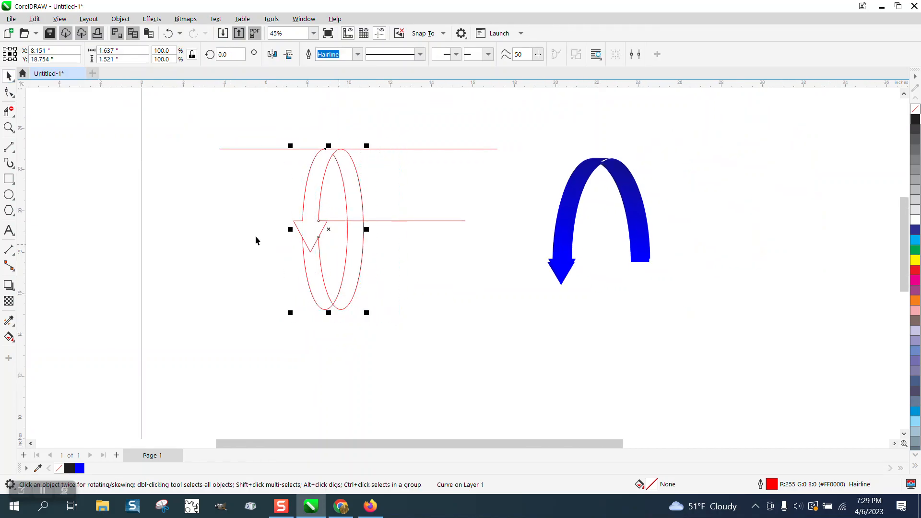
click(175, 118)
click(386, 54)
text(5)
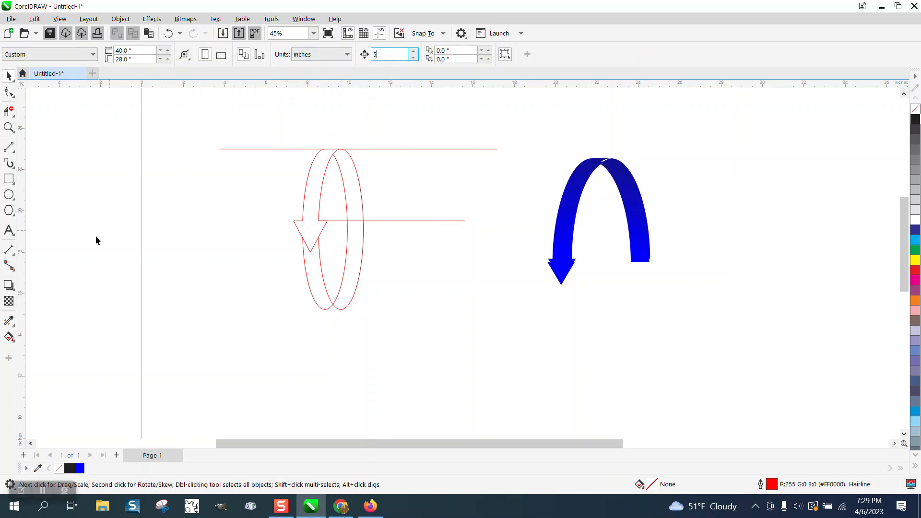
click(9, 337)
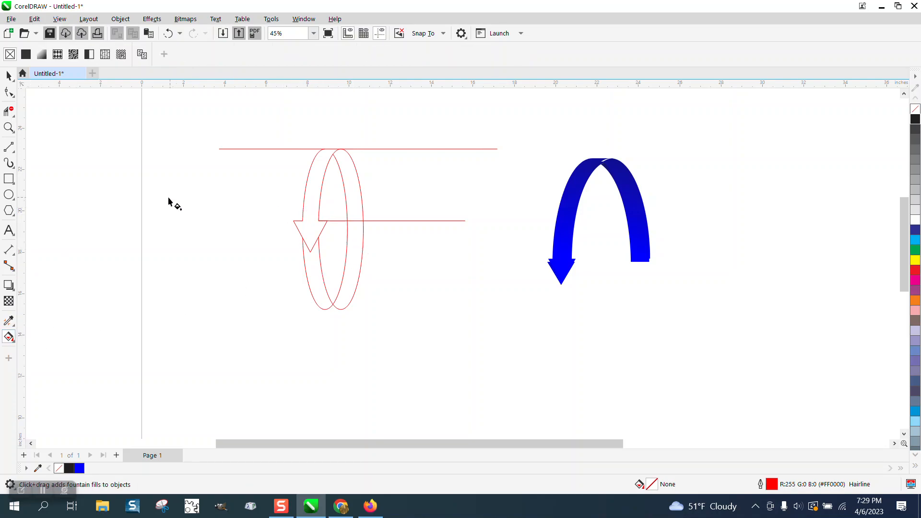
Smart Fill the arrow region and right arc region blue, nudging each 5 inches left.
click(12, 341)
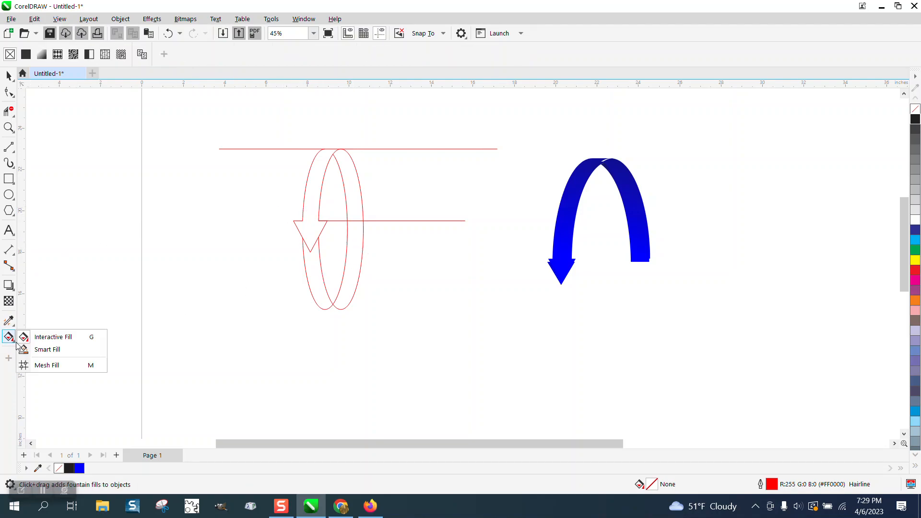
click(50, 351)
click(318, 233)
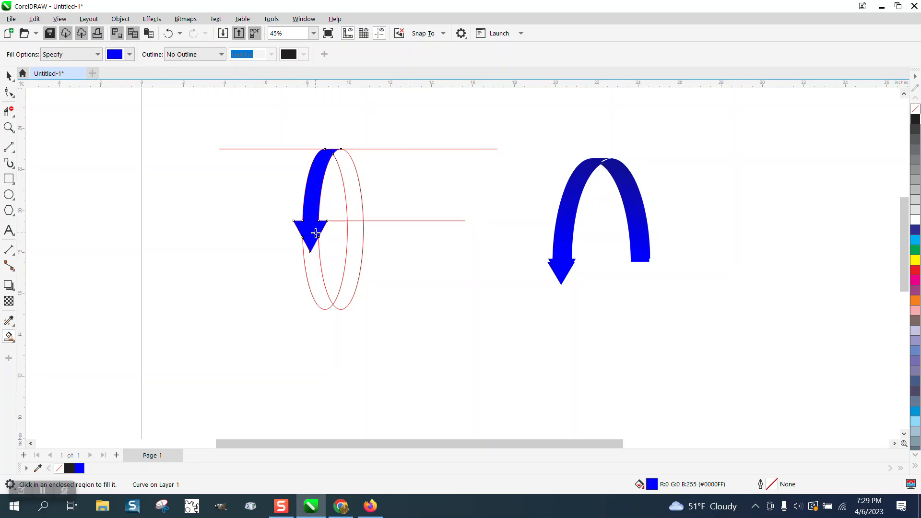
key(Left)
click(355, 211)
key(Left)
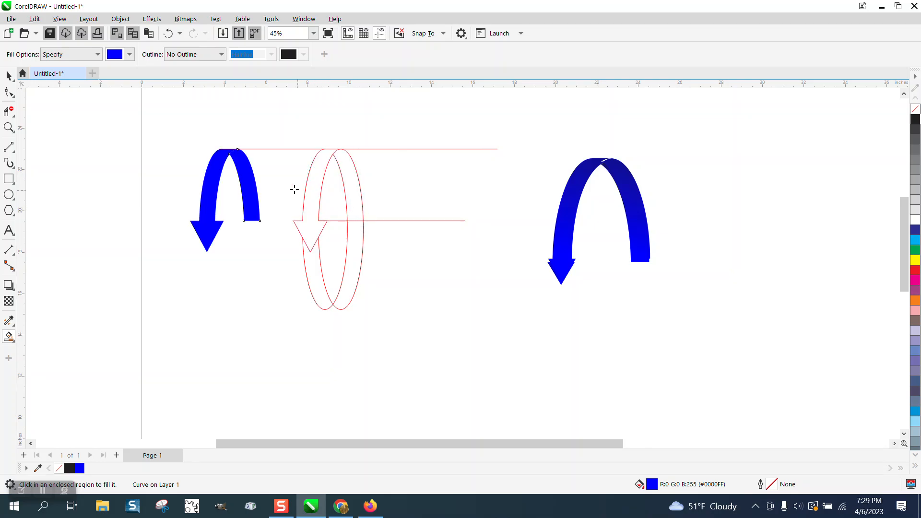
Move the top red line up and right, then select the blue arc piece of the left arrow.
click(5, 75)
click(267, 149)
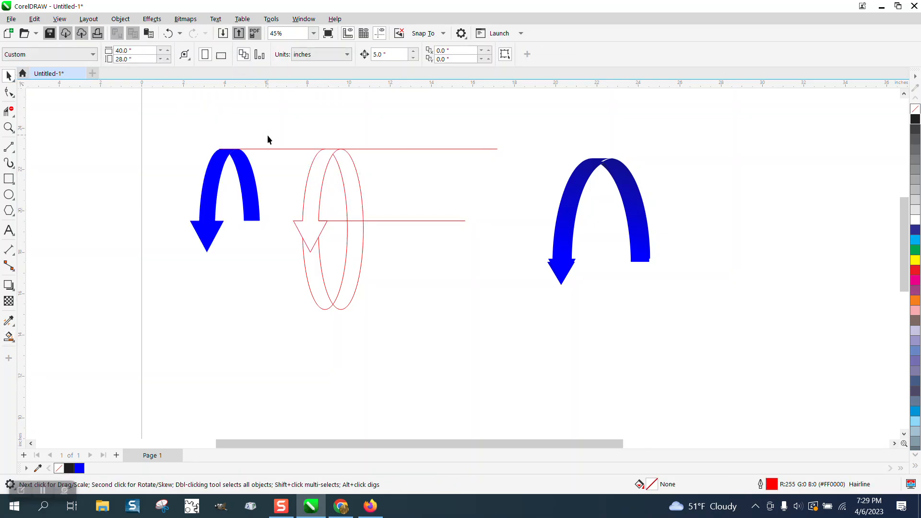
drag(269, 148, 361, 132)
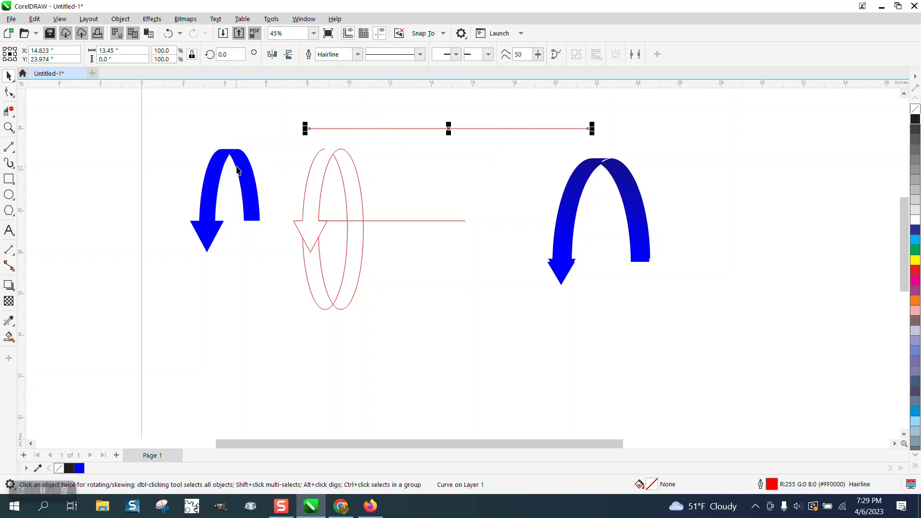
click(254, 190)
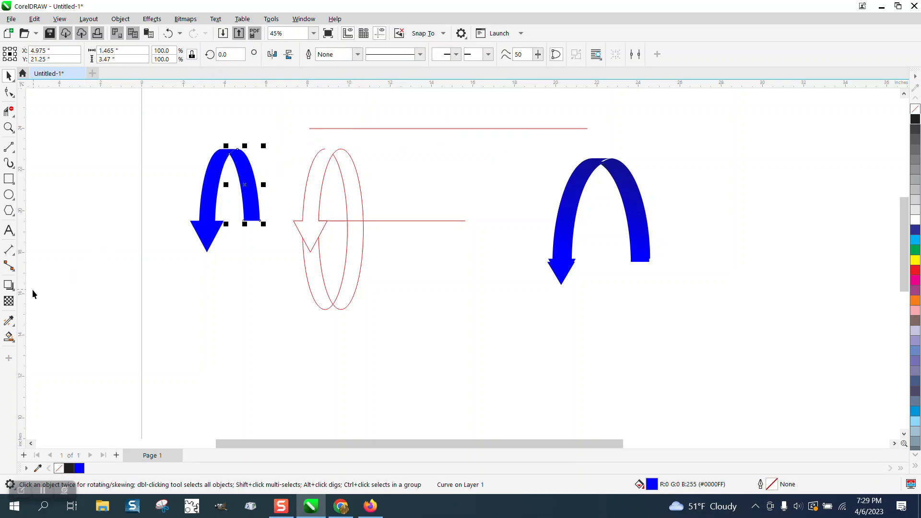
click(9, 337)
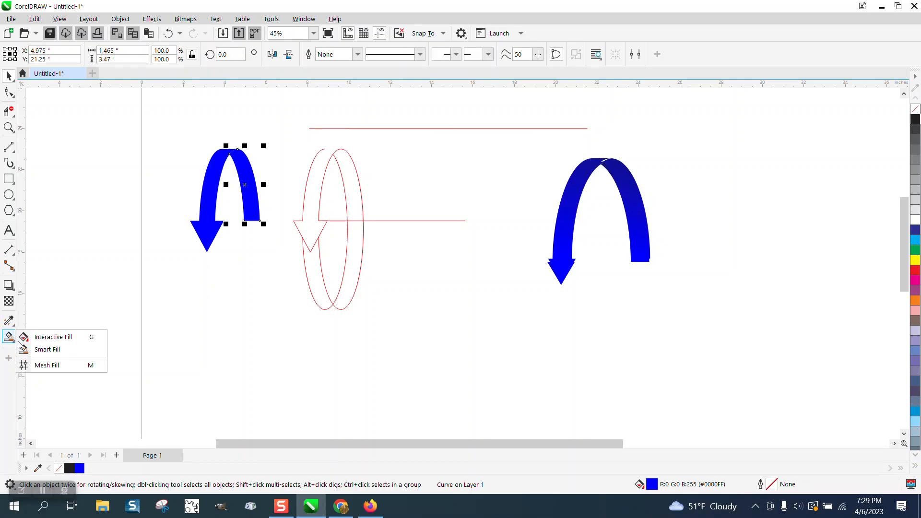
click(38, 335)
Give the arrow's arc an upward blue-to-black fountain fill, then draw a rectangle framing the left arrow.
drag(256, 184, 230, 114)
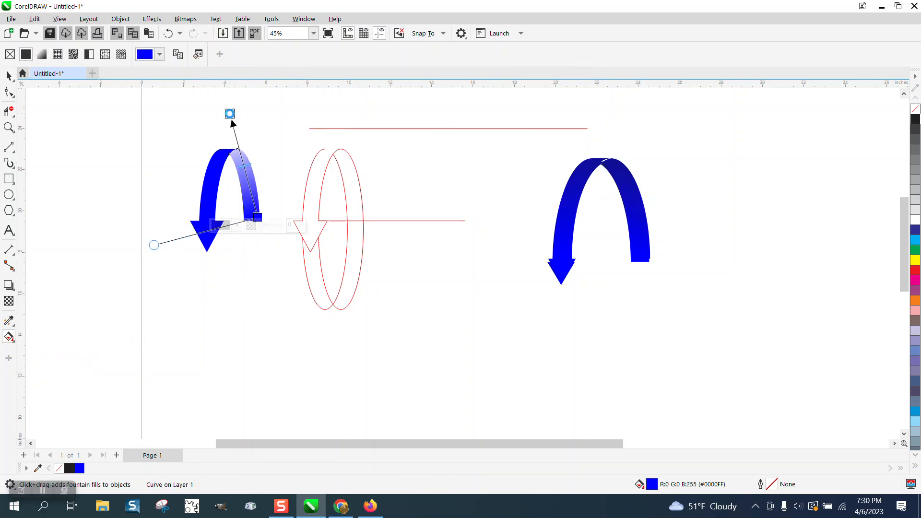
drag(914, 123, 230, 121)
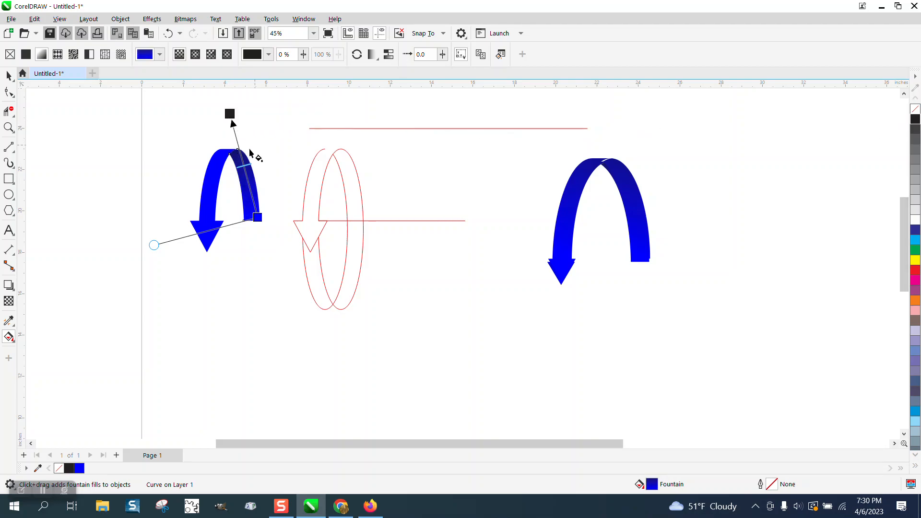
click(8, 127)
drag(154, 144, 421, 330)
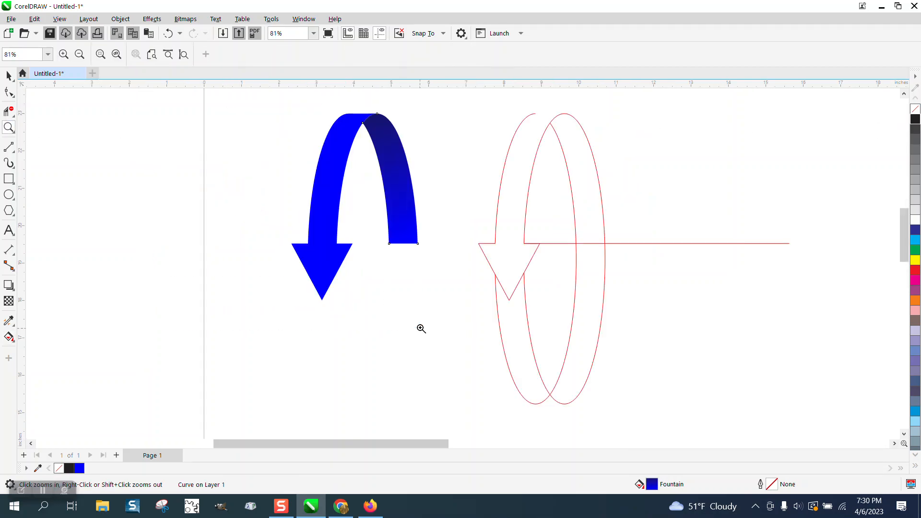
scroll(170, 223, down, 3)
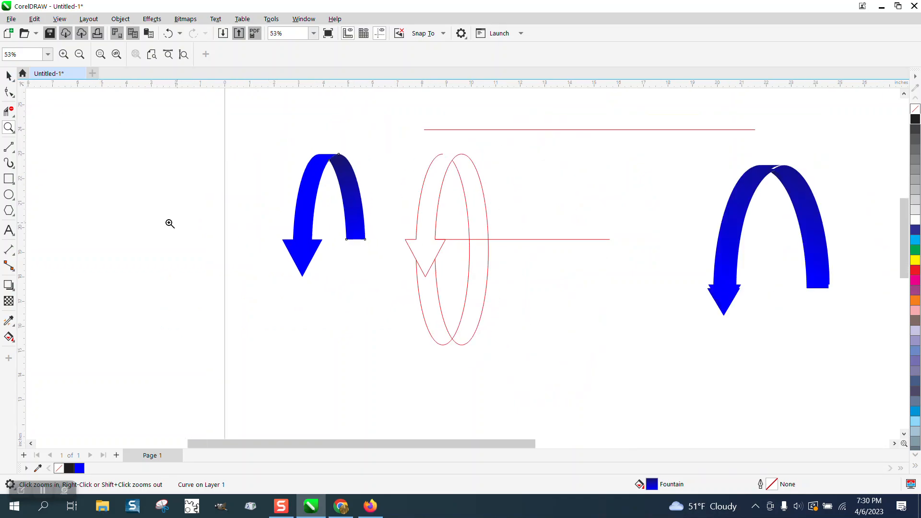
click(8, 179)
mouse_move(261, 134)
mouse_down()
mouse_move(308, 264)
mouse_move(383, 304)
mouse_up()
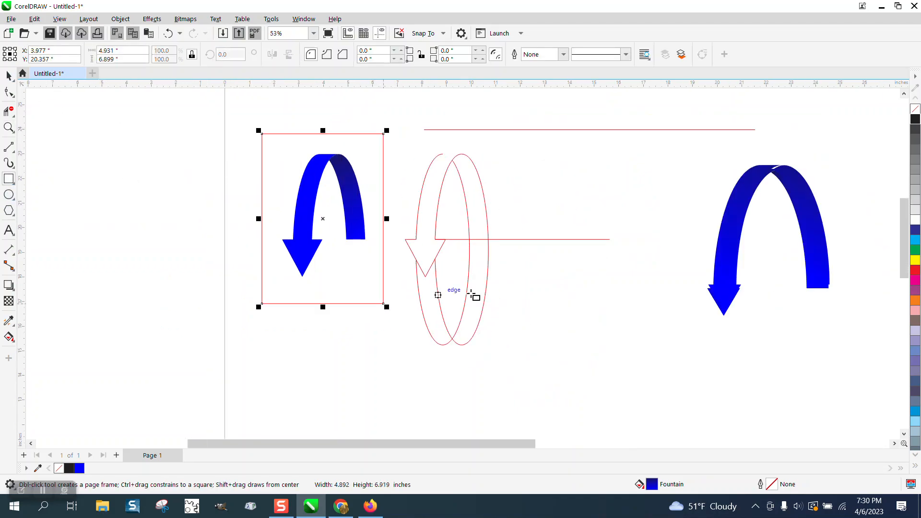
Fill the frame rectangle black and send it to the back of the page behind the arrow.
click(916, 119)
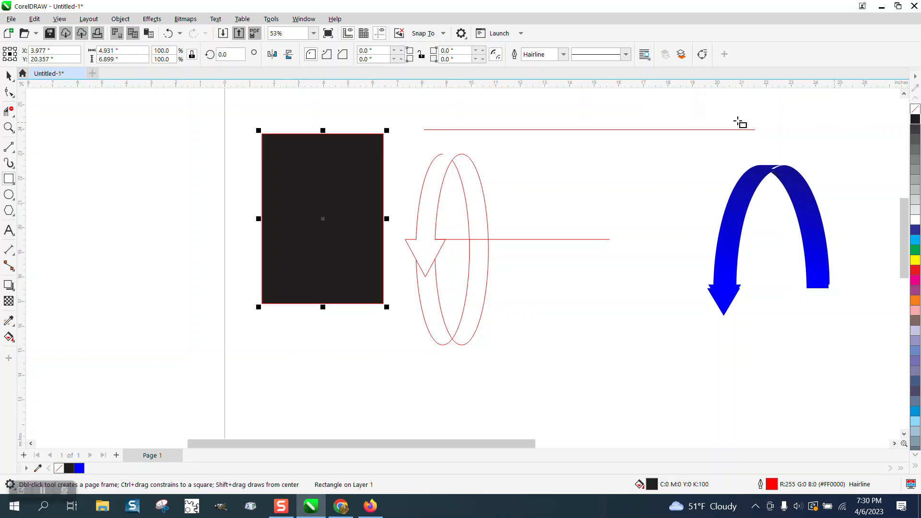
click(120, 19)
mouse_move(144, 195)
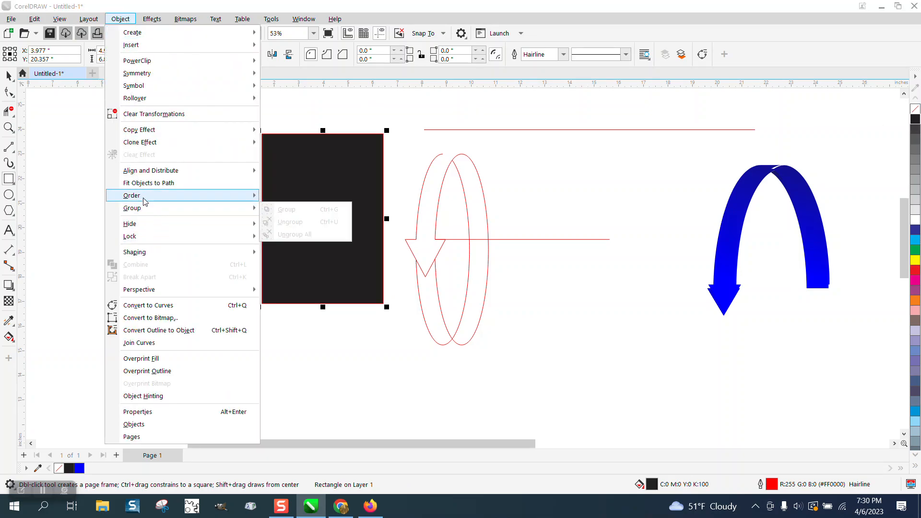
click(286, 210)
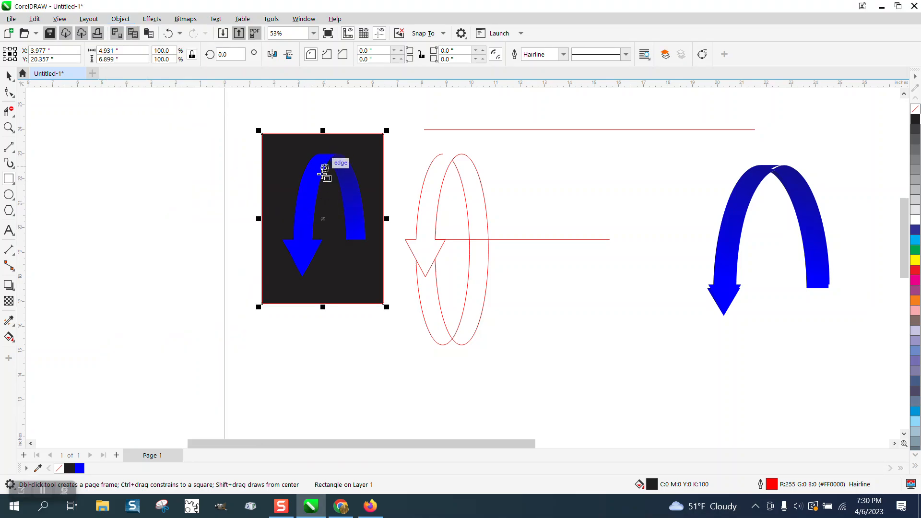
click(8, 76)
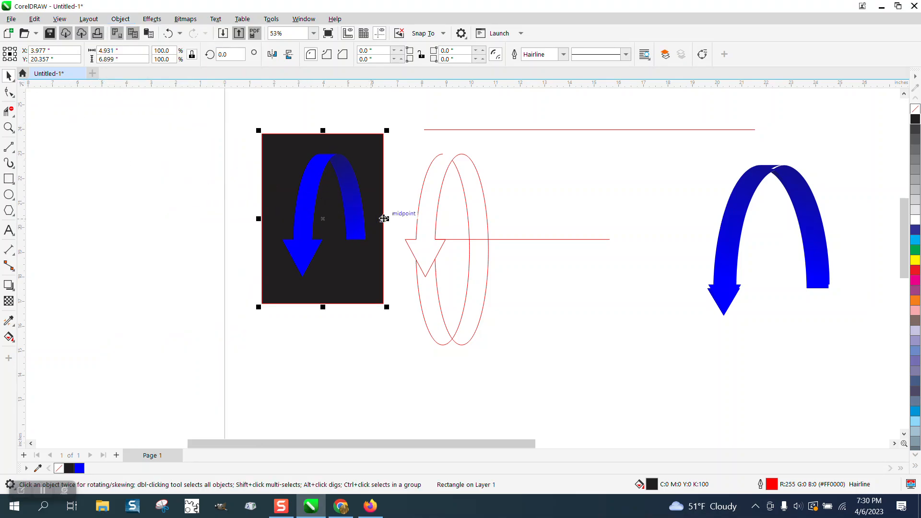
key(Escape)
click(351, 205)
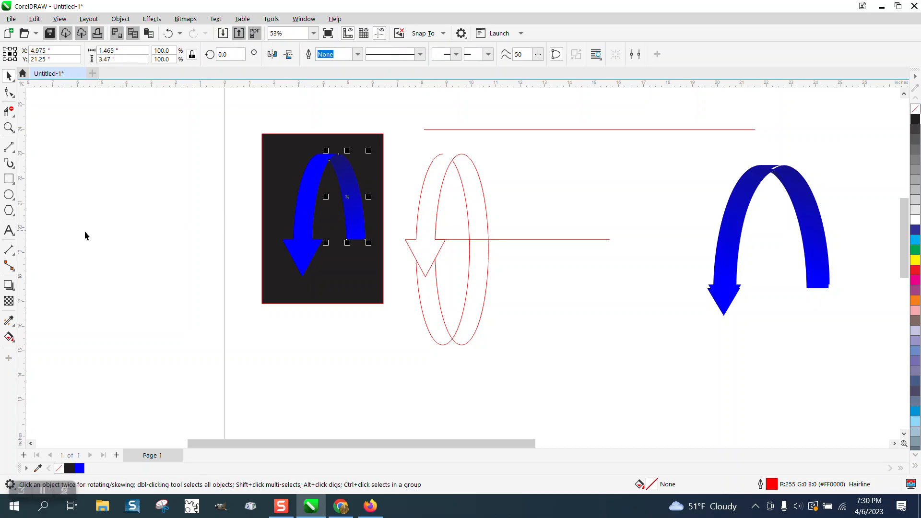
click(13, 321)
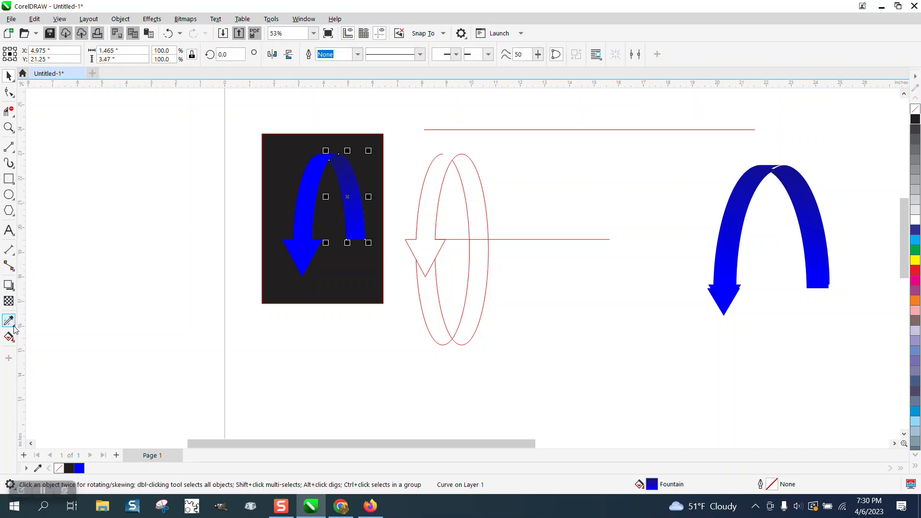
click(61, 335)
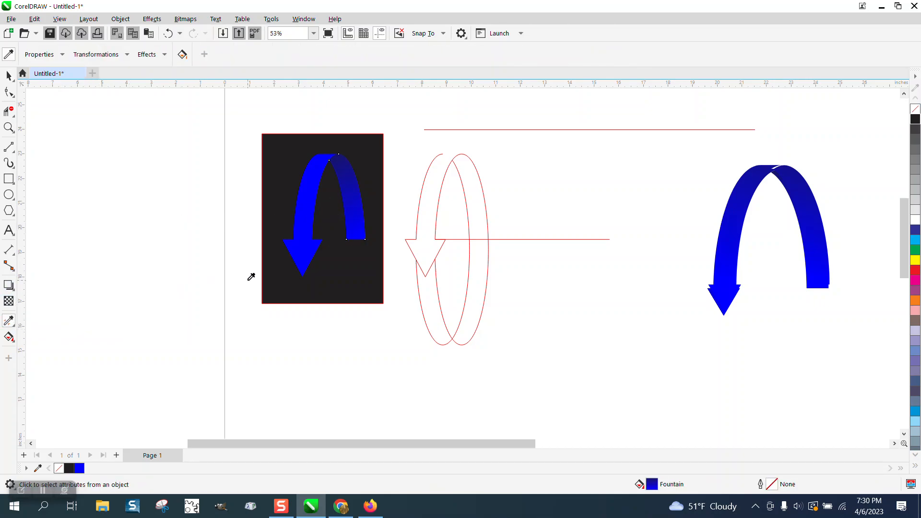
click(360, 211)
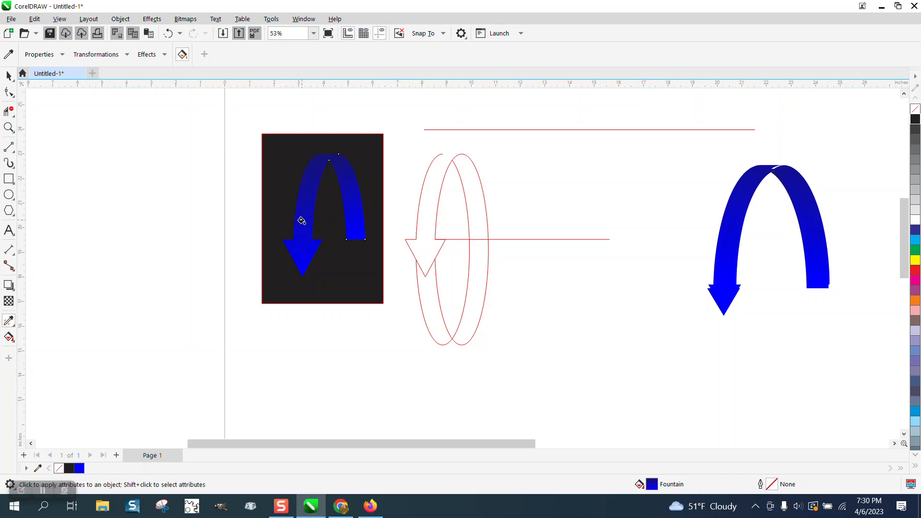
click(9, 127)
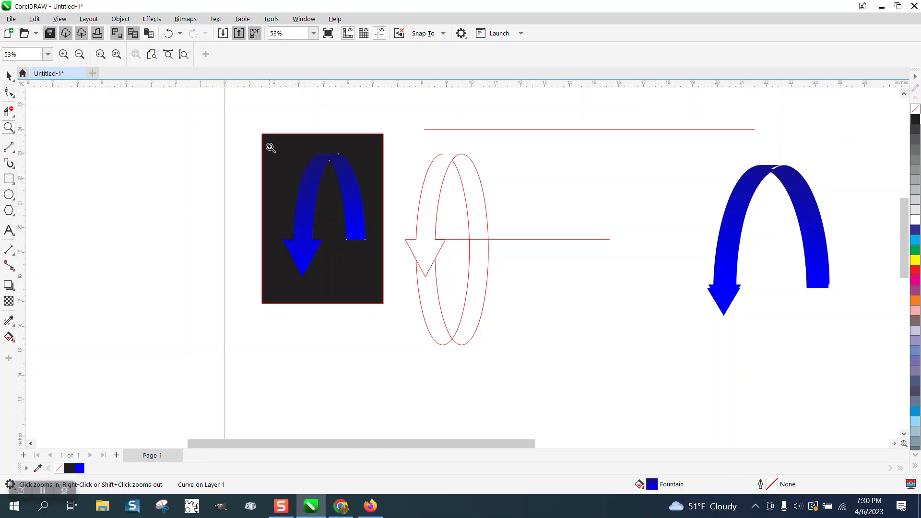
drag(270, 147, 467, 294)
scroll(426, 302, down, 1)
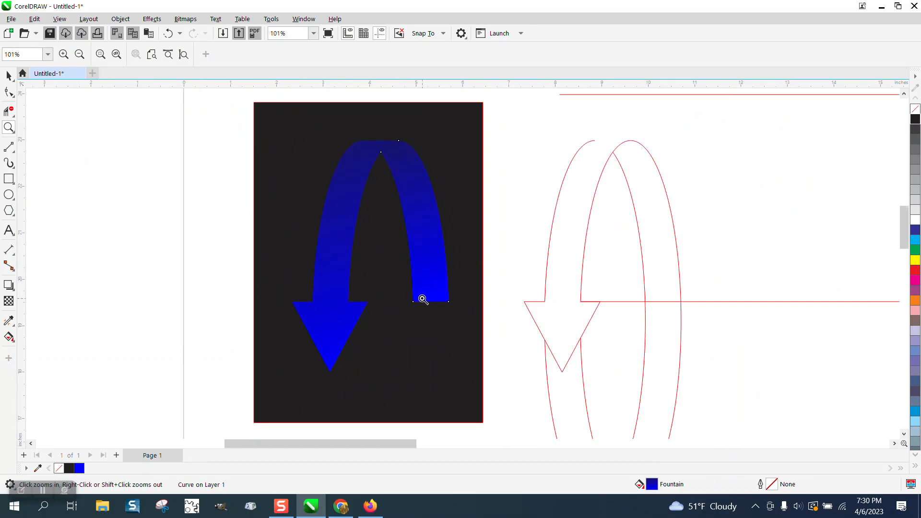
scroll(421, 298, down, 1)
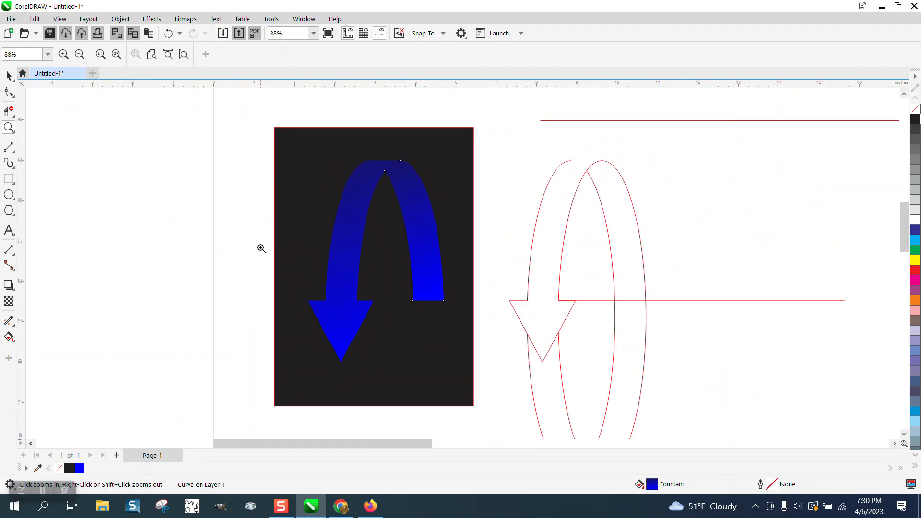
click(8, 75)
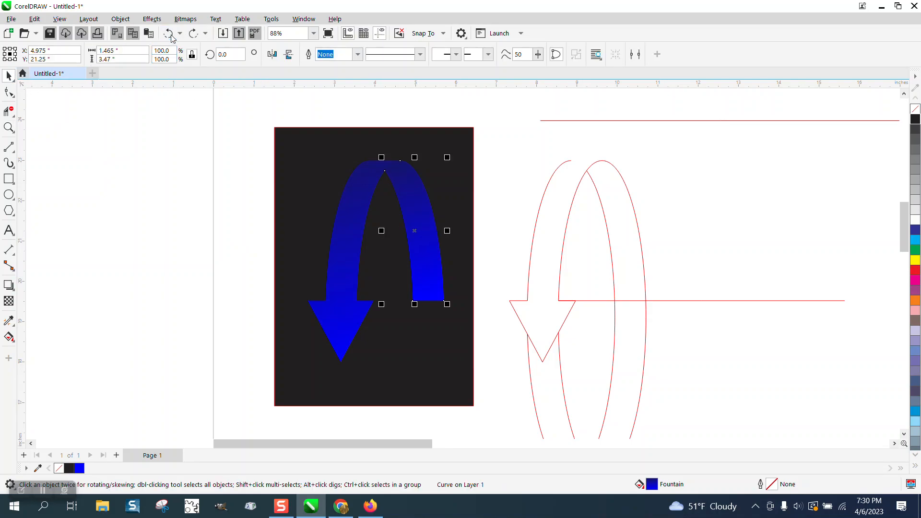
Lower the top red line onto the ellipse tops.
scroll(394, 185, down, 1)
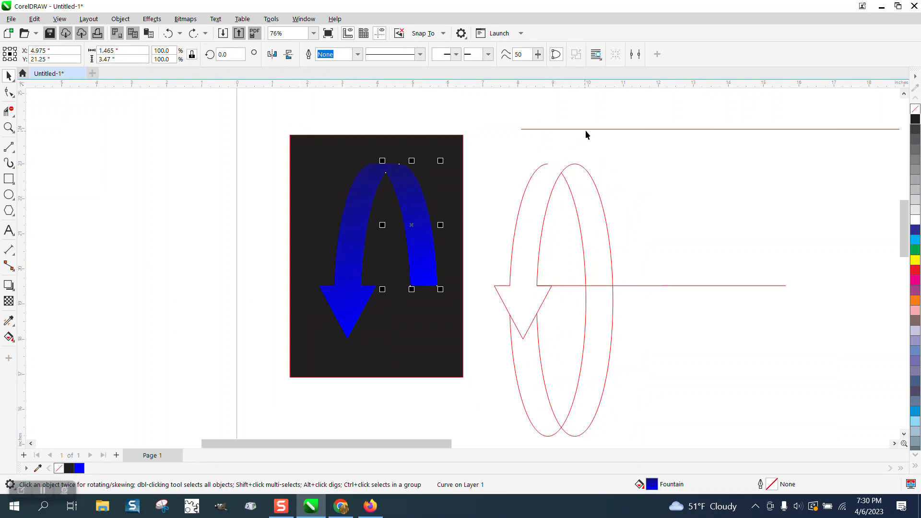
drag(585, 130, 575, 164)
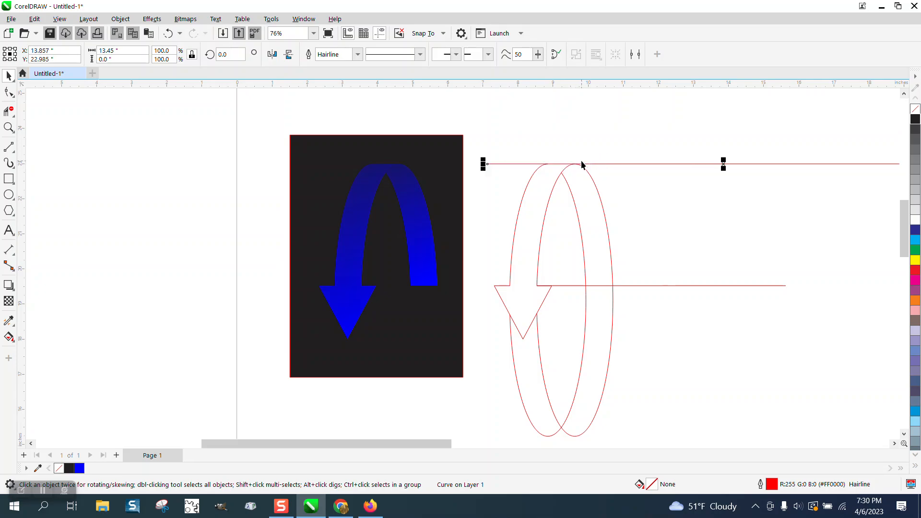
click(552, 193)
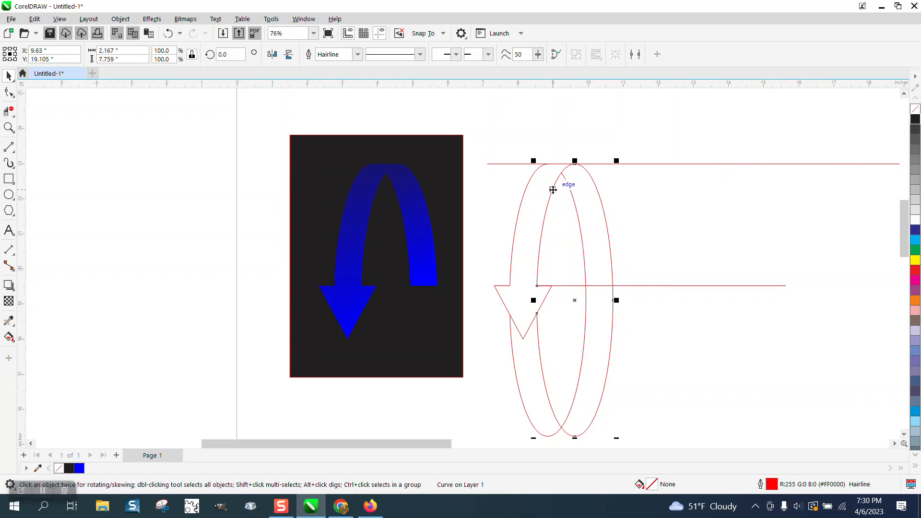
drag(577, 299, 575, 300)
Set nudge distance to 0.01 inch and duplicate the right ellipse just to its right.
click(546, 113)
drag(397, 55, 369, 56)
text(.01)
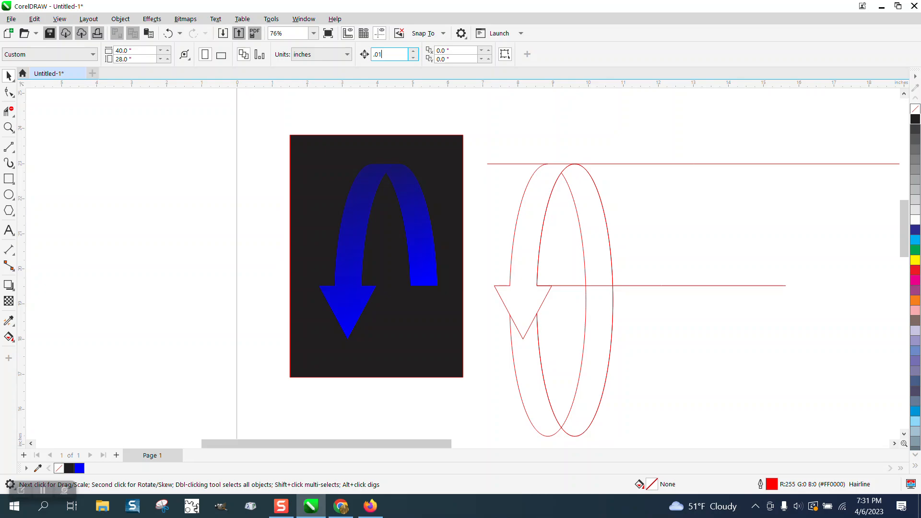
click(595, 188)
key(Right)
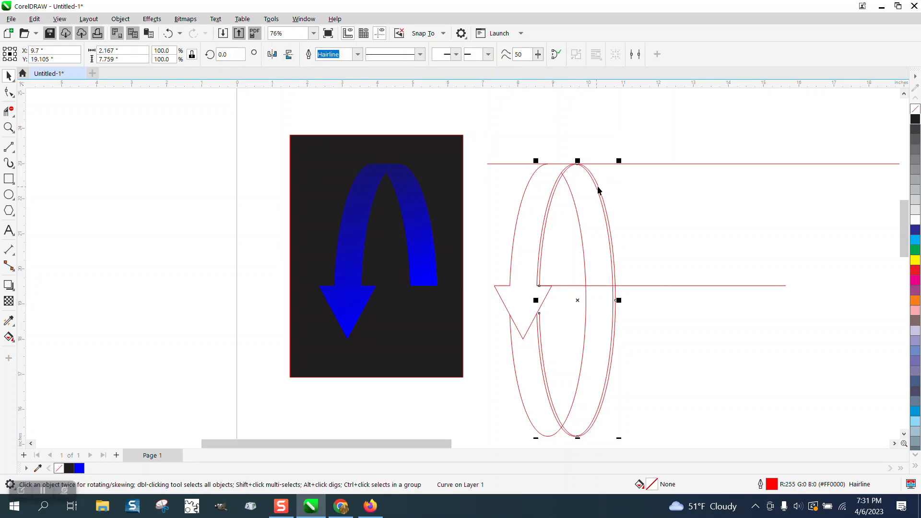
click(8, 128)
drag(530, 145, 645, 229)
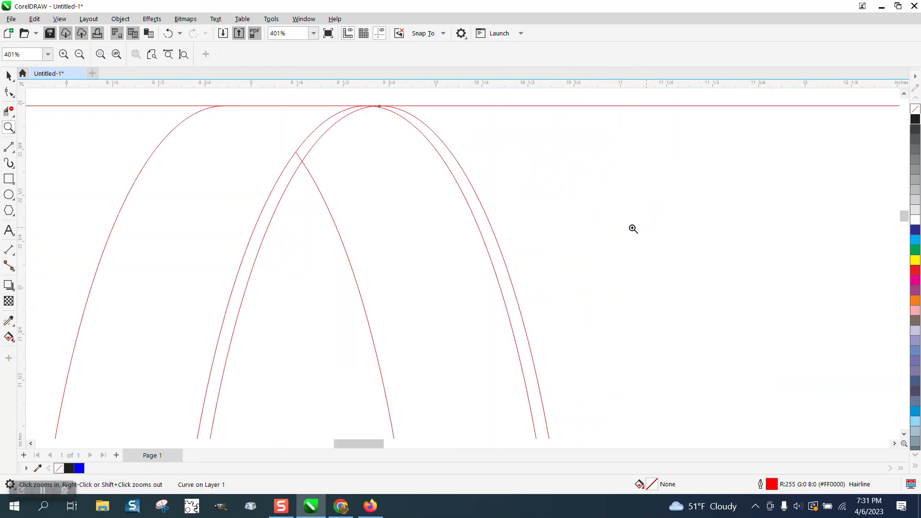
click(8, 111)
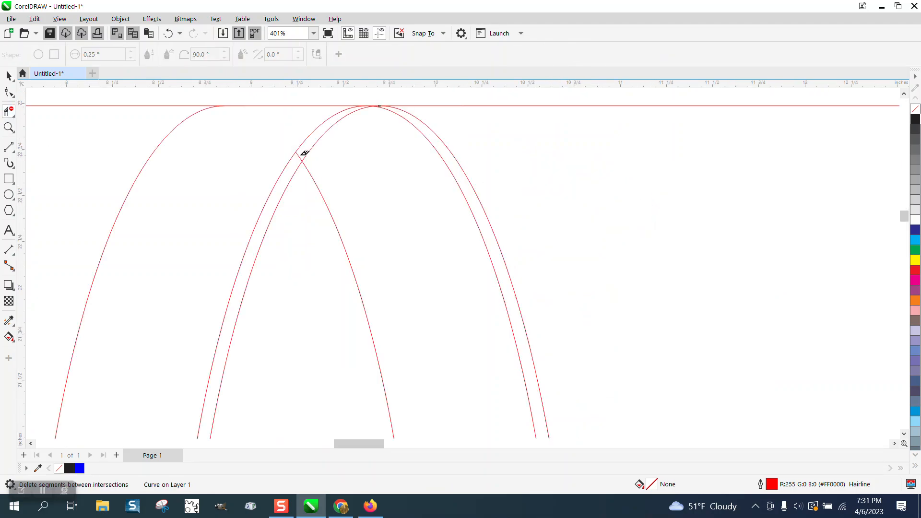
scroll(305, 153, down, 5)
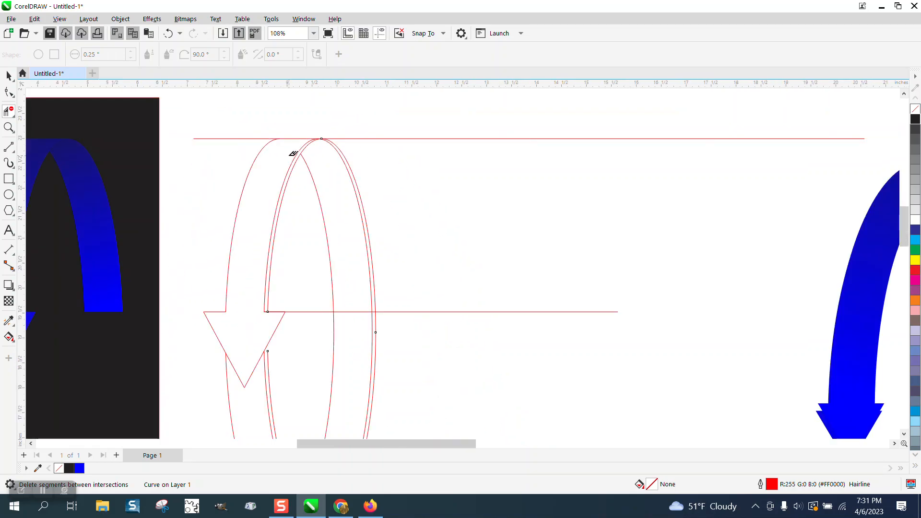
click(12, 338)
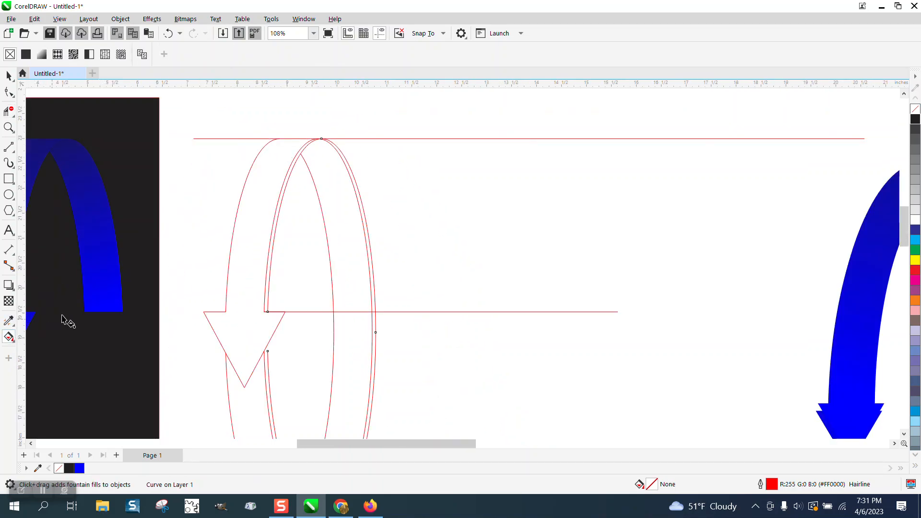
Smart Fill the thin sliver between the doubled ellipse arcs with blue.
click(14, 340)
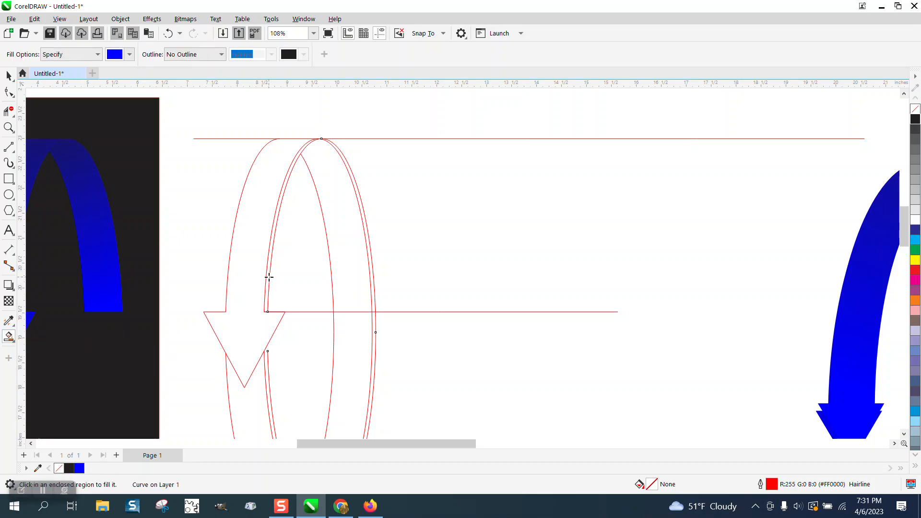
click(270, 277)
scroll(490, 328, down, 3)
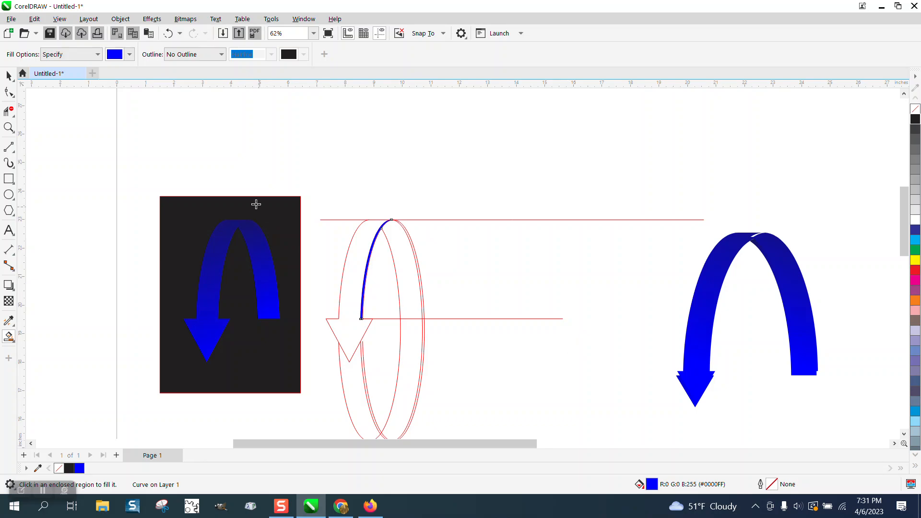
click(9, 77)
key(Left)
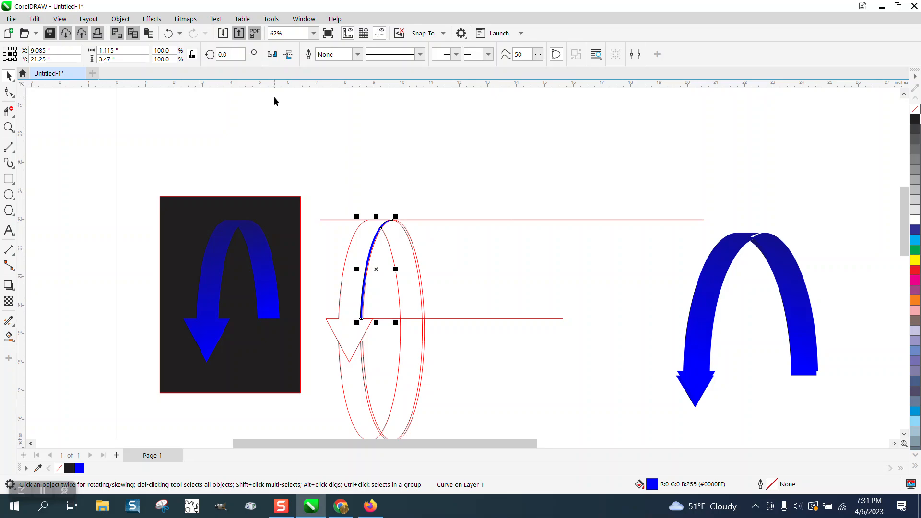
Set nudge distance back to 5 and move the blue sliver left onto the arrow's inner arc.
click(402, 119)
click(389, 54)
text(5)
click(373, 250)
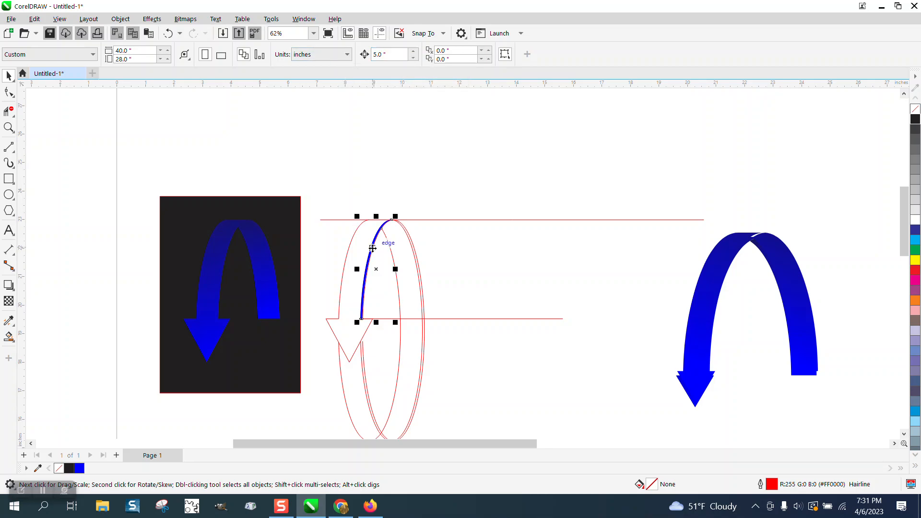
key(Left)
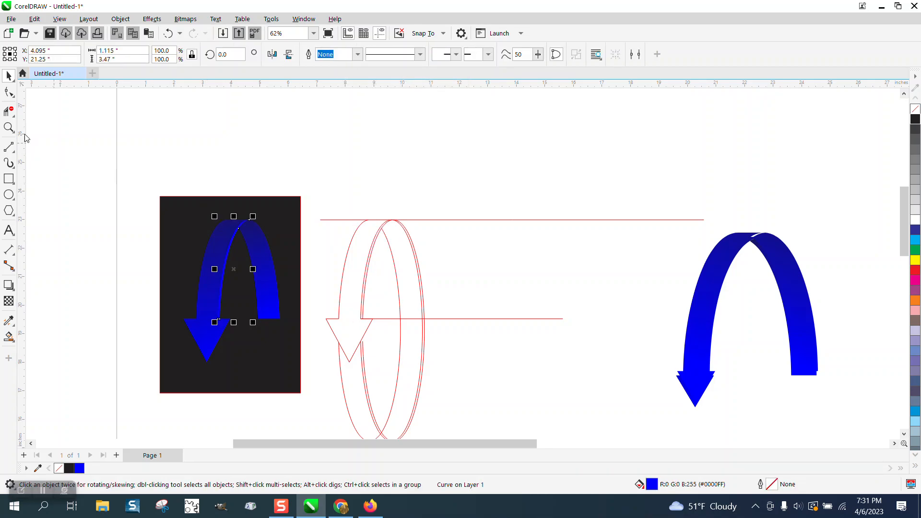
click(9, 127)
drag(139, 201, 397, 366)
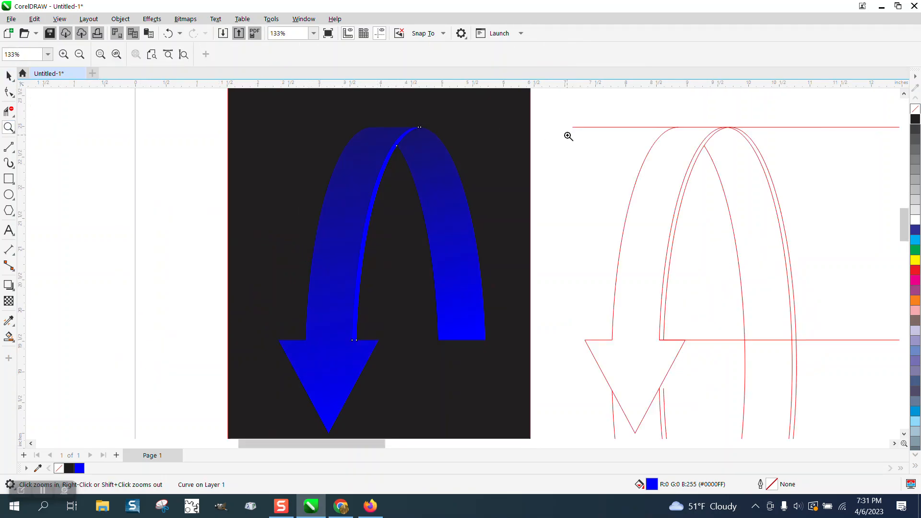
Smart Fill the right-arc sliver blue and nudge it 5 inches left onto the arrow's outer curve.
click(9, 336)
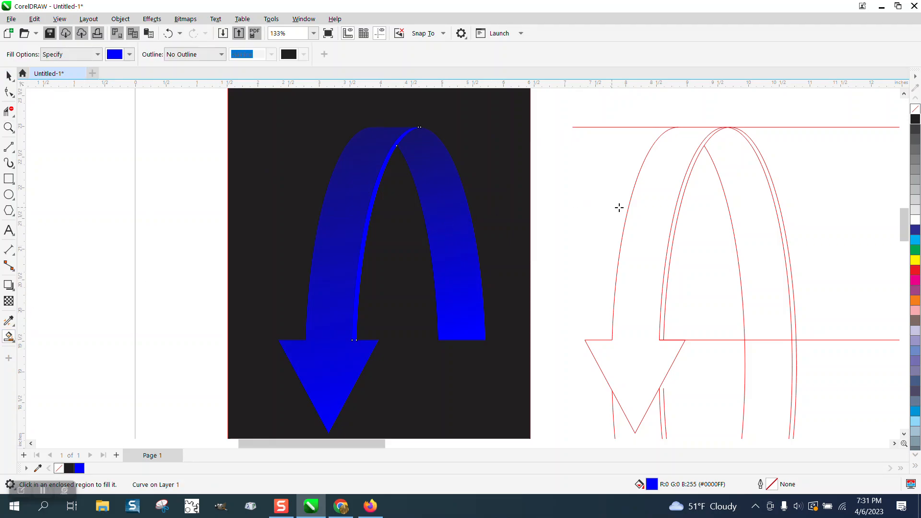
click(783, 231)
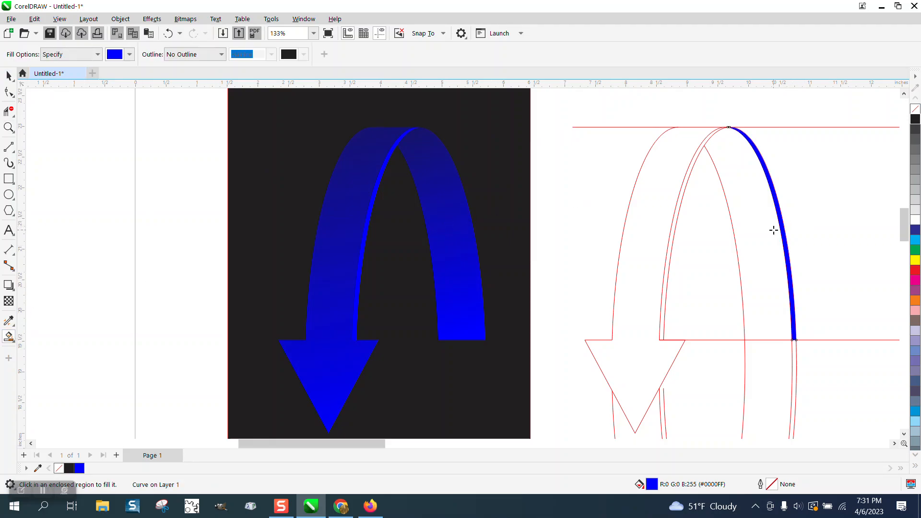
key(Left)
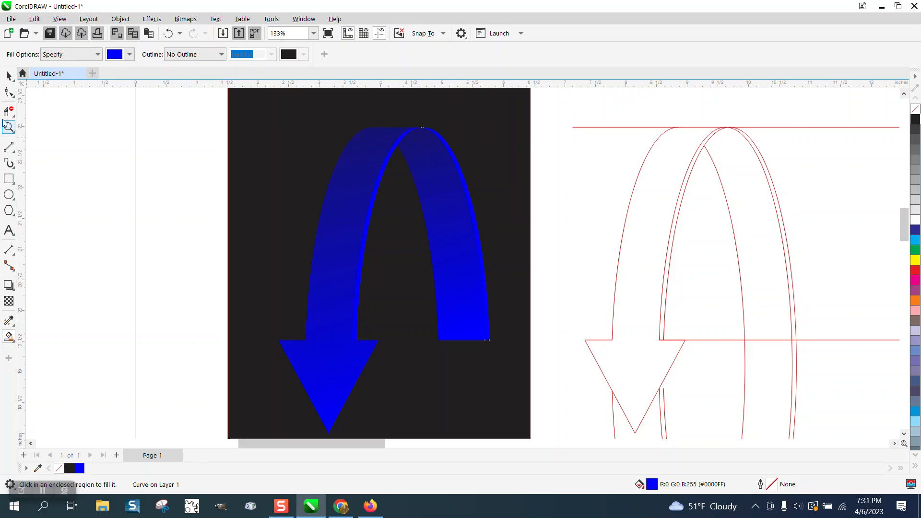
click(11, 78)
click(135, 132)
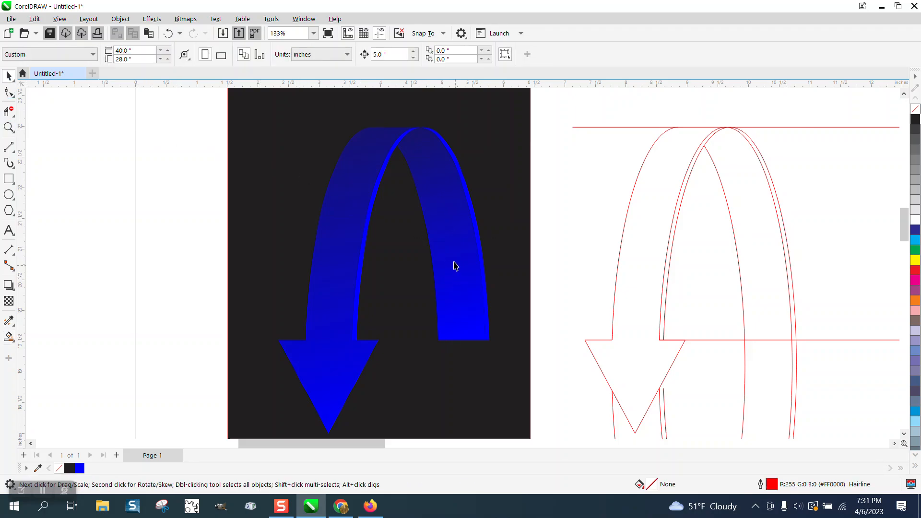
scroll(401, 240, down, 1)
scroll(400, 237, down, 1)
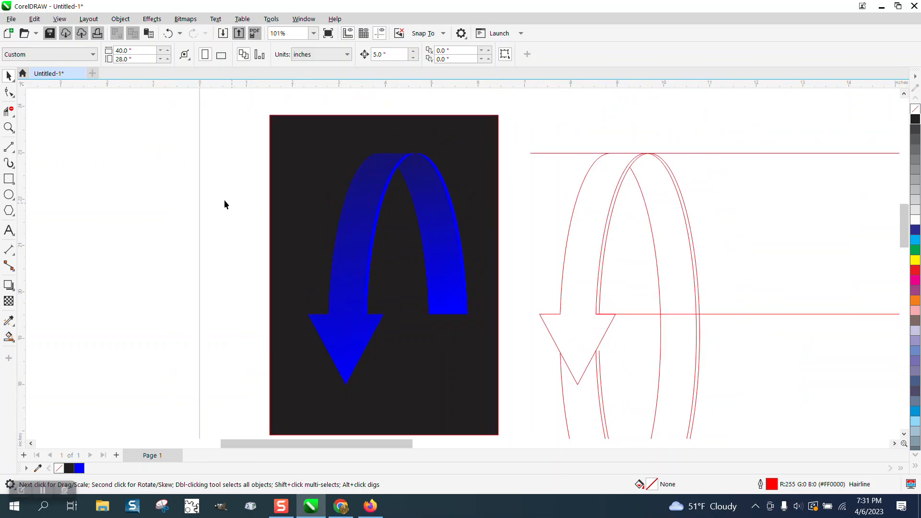